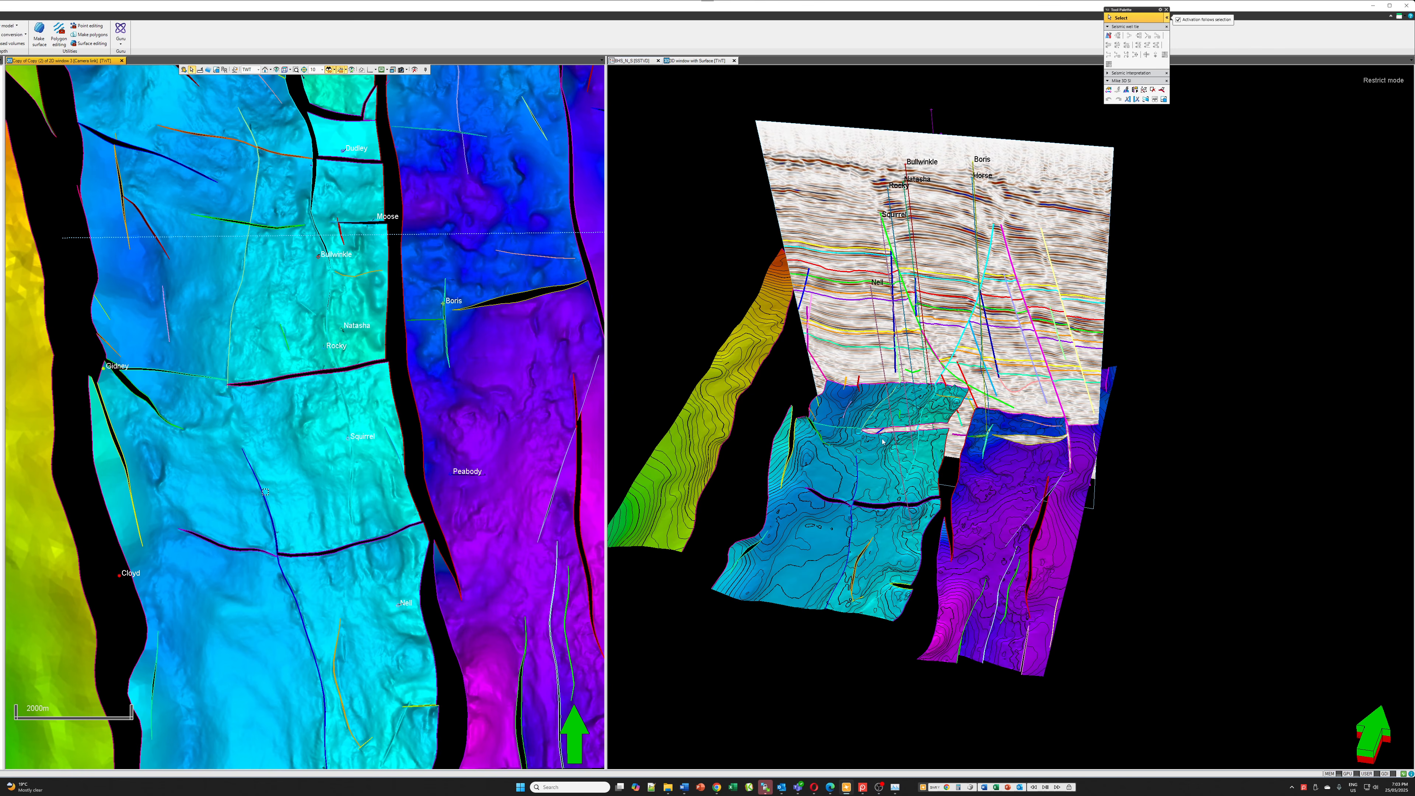
# Move the seismic section plane back and forth through the 3D faulted surface to compare faults and horizons with the wells
pyautogui.moveTo(1011, 357); pyautogui.dragTo(895, 294)
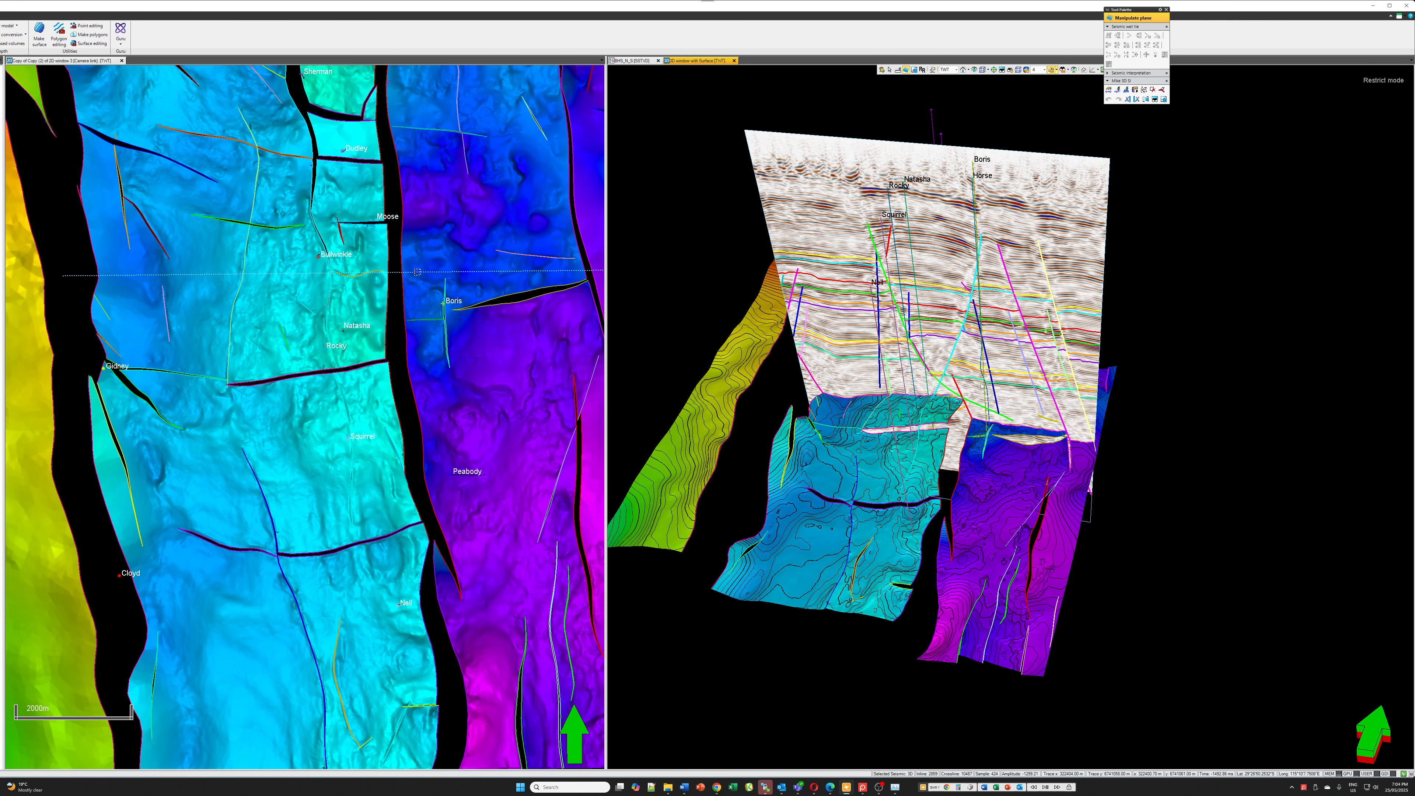
pyautogui.moveTo(997, 340); pyautogui.dragTo(1017, 323)
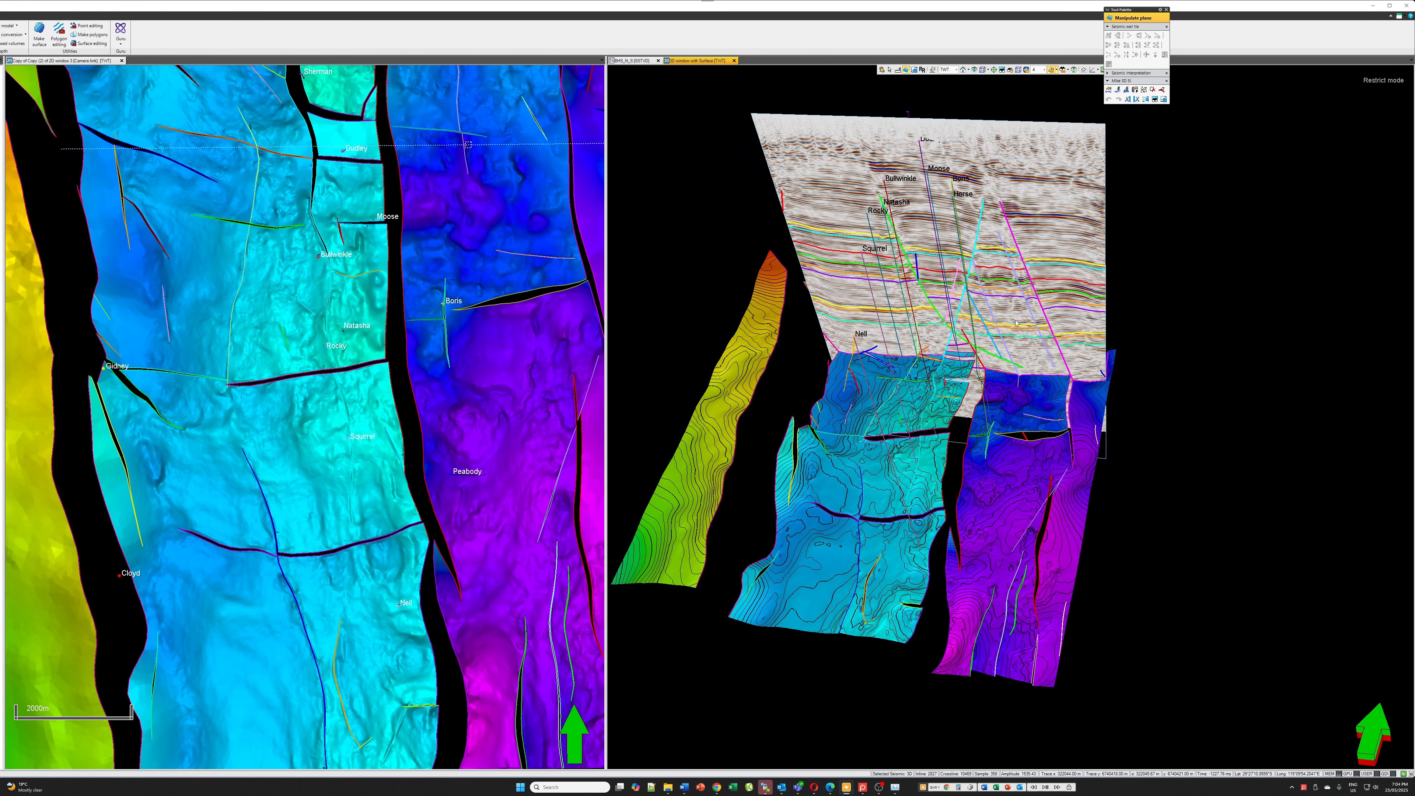
pyautogui.moveTo(1046, 306); pyautogui.dragTo(1008, 393)
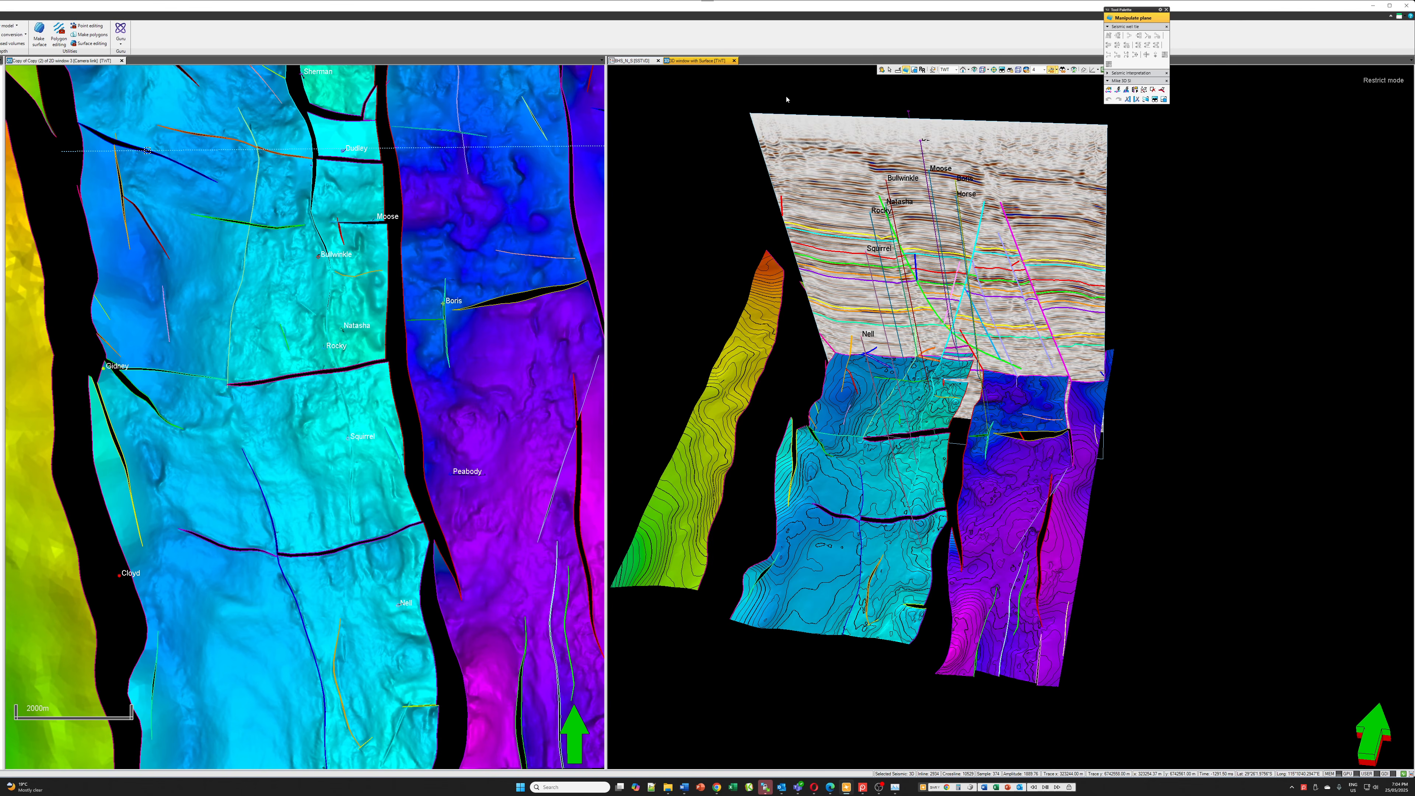
# Display the well correlation section enlarged and review the logs and marker correlations across all the wells
pyautogui.click(628, 61)
pyautogui.moveTo(606, 185); pyautogui.dragTo(187, 175)
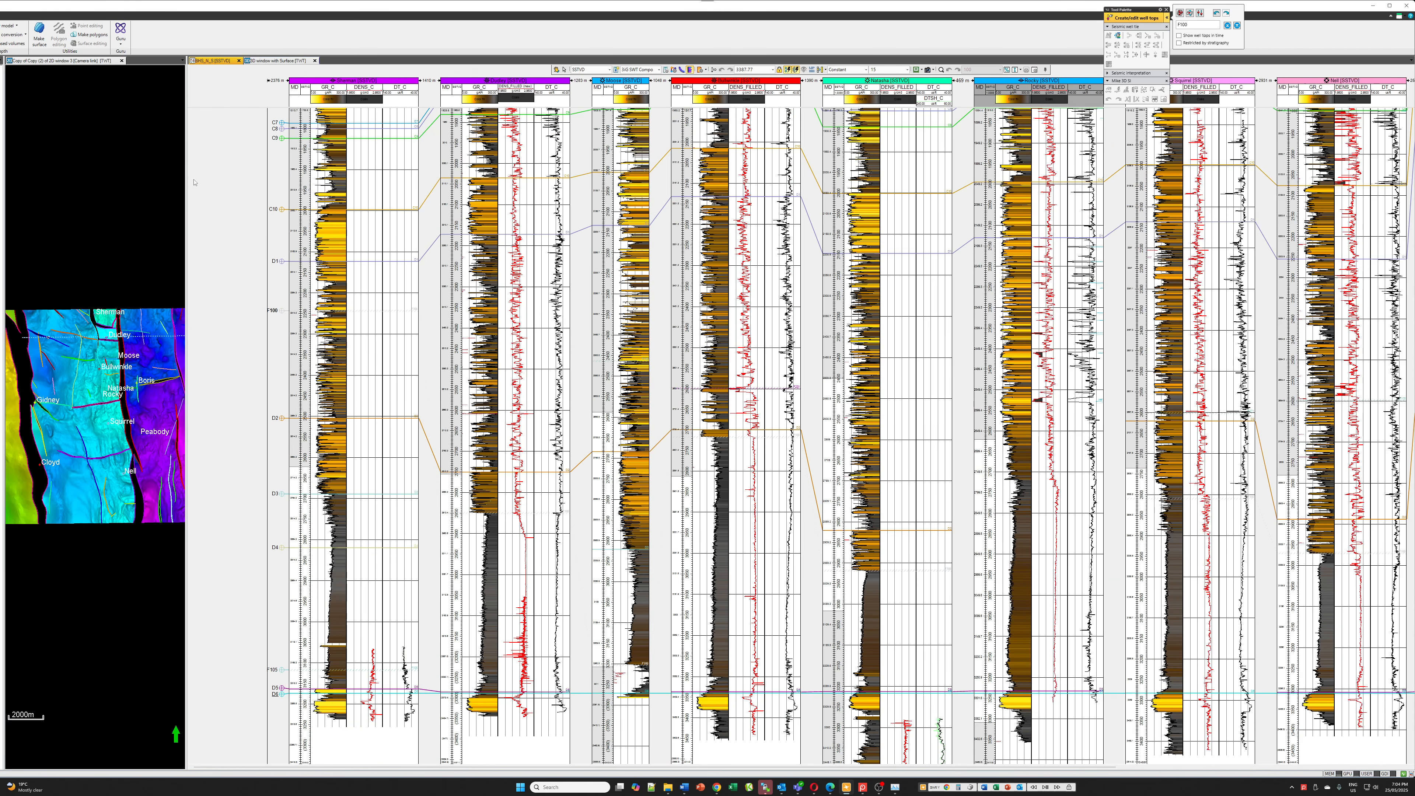
pyautogui.moveTo(631, 767); pyautogui.dragTo(936, 768)
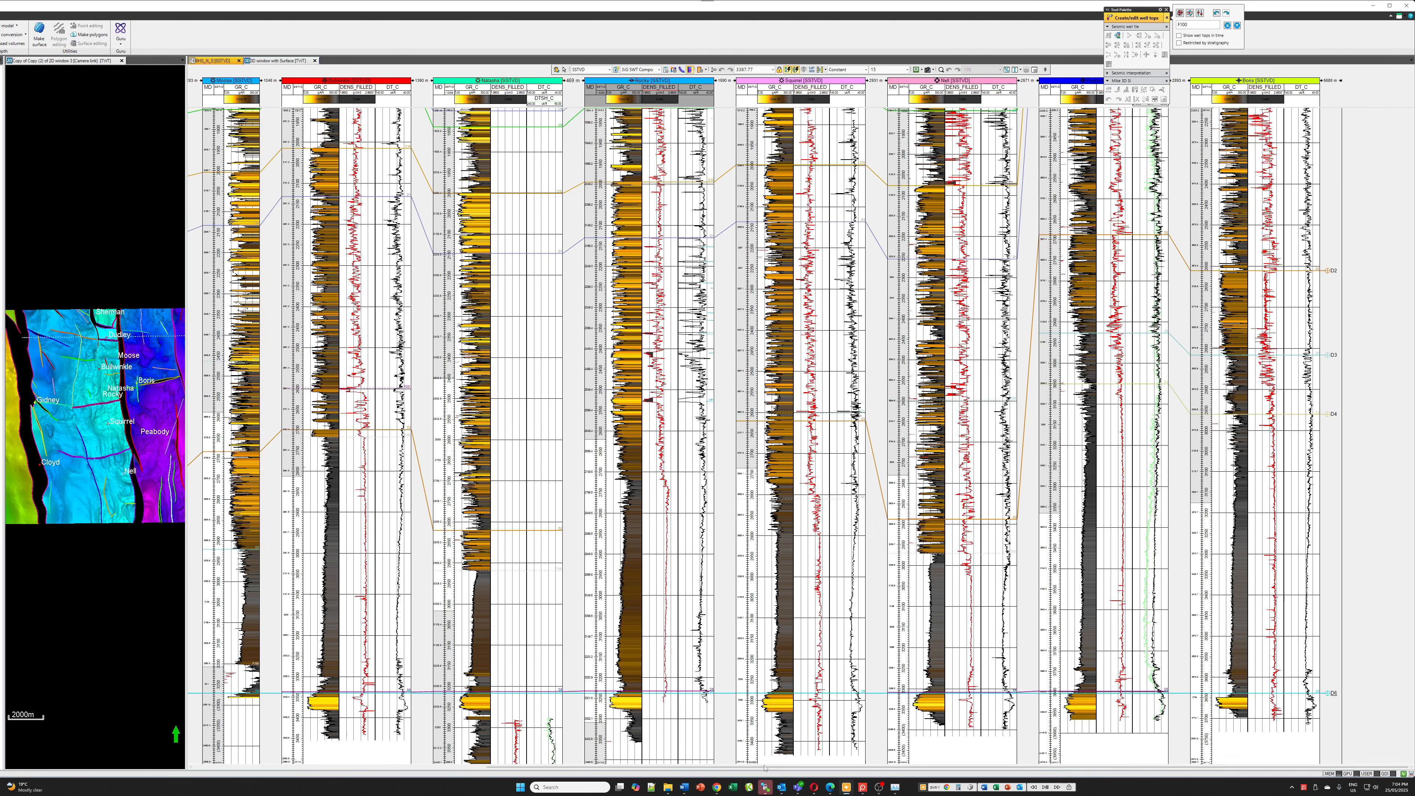
pyautogui.moveTo(754, 766); pyautogui.dragTo(460, 766)
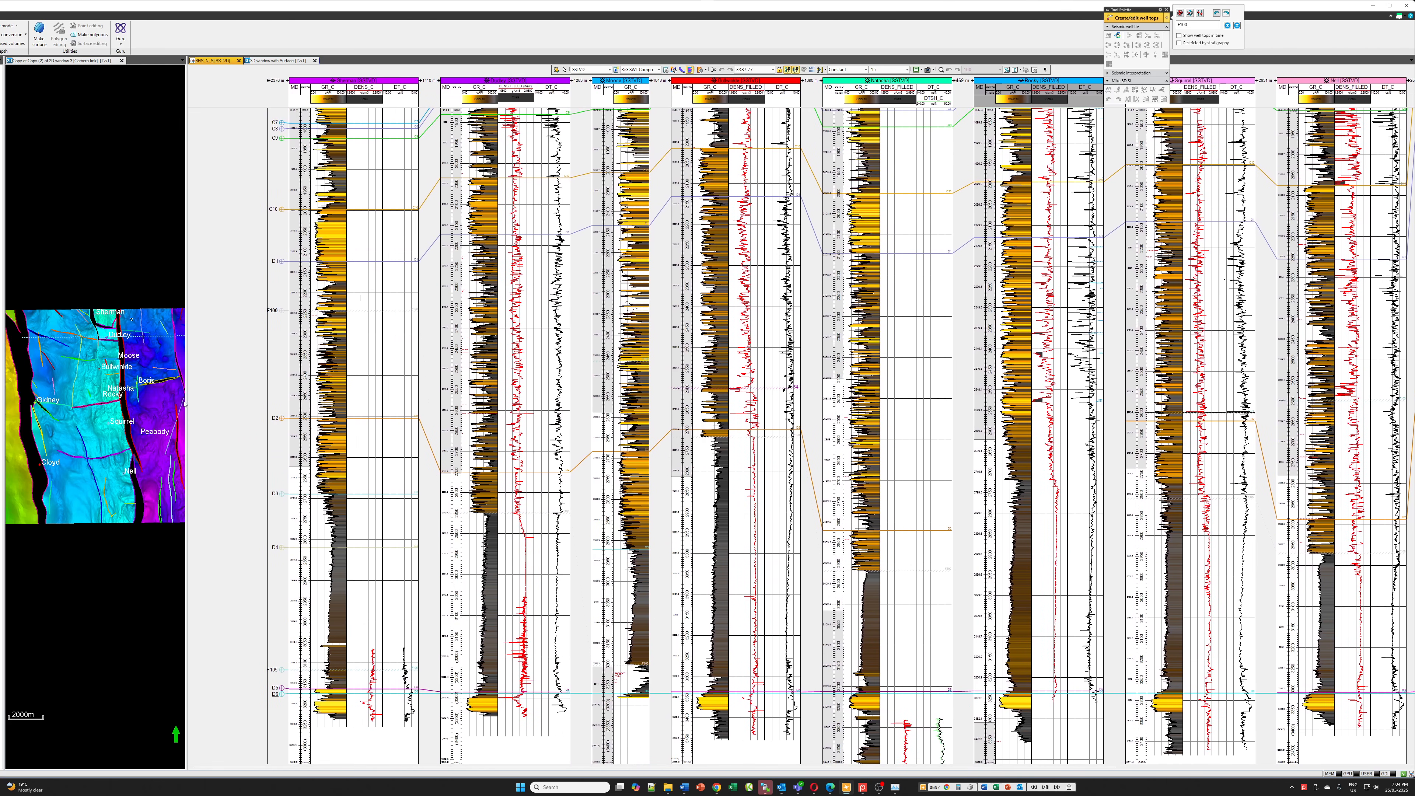
pyautogui.moveTo(184, 403); pyautogui.dragTo(651, 406)
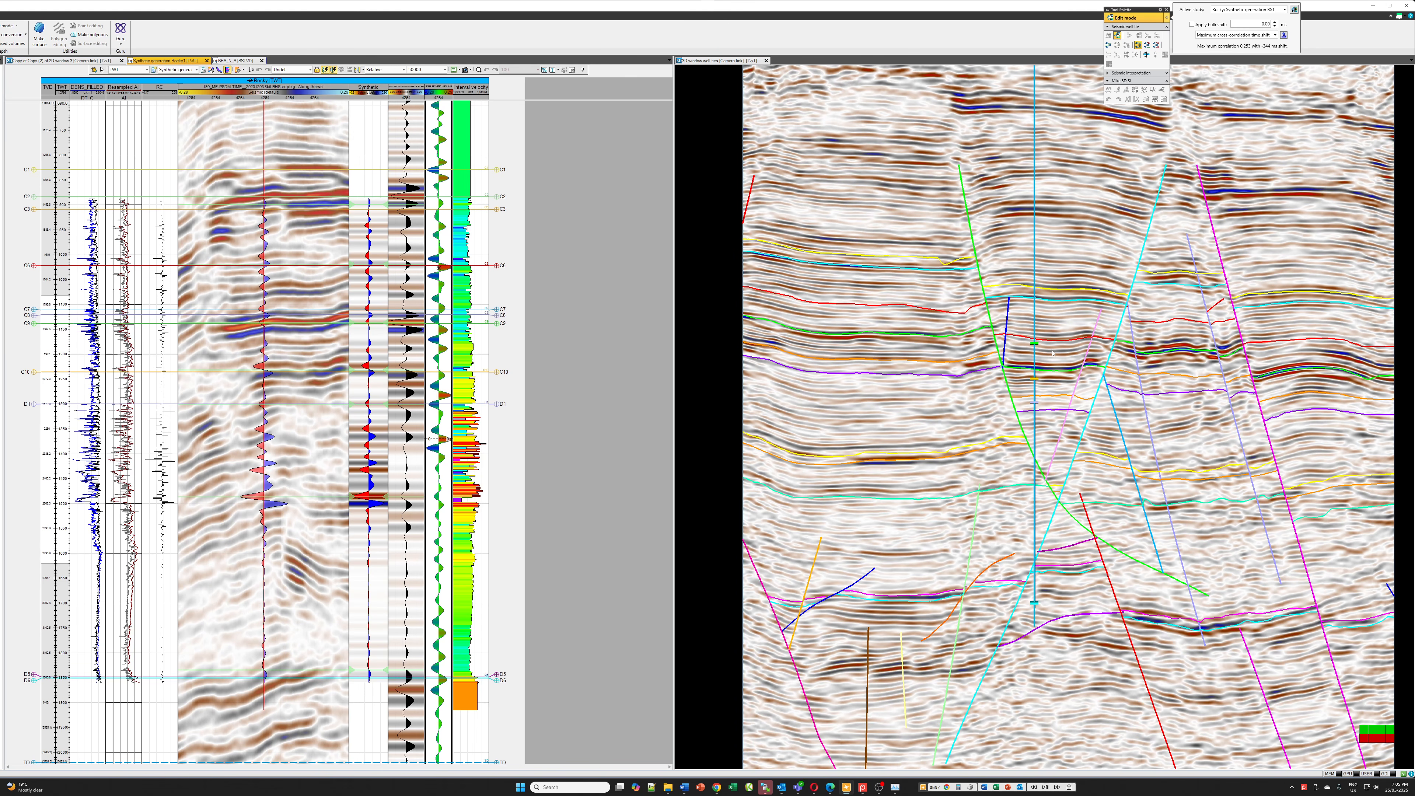
# Manipulate the seismic plane at the Rocky well to examine the faults crossing the borehole
pyautogui.scroll(10, 1107, 483)
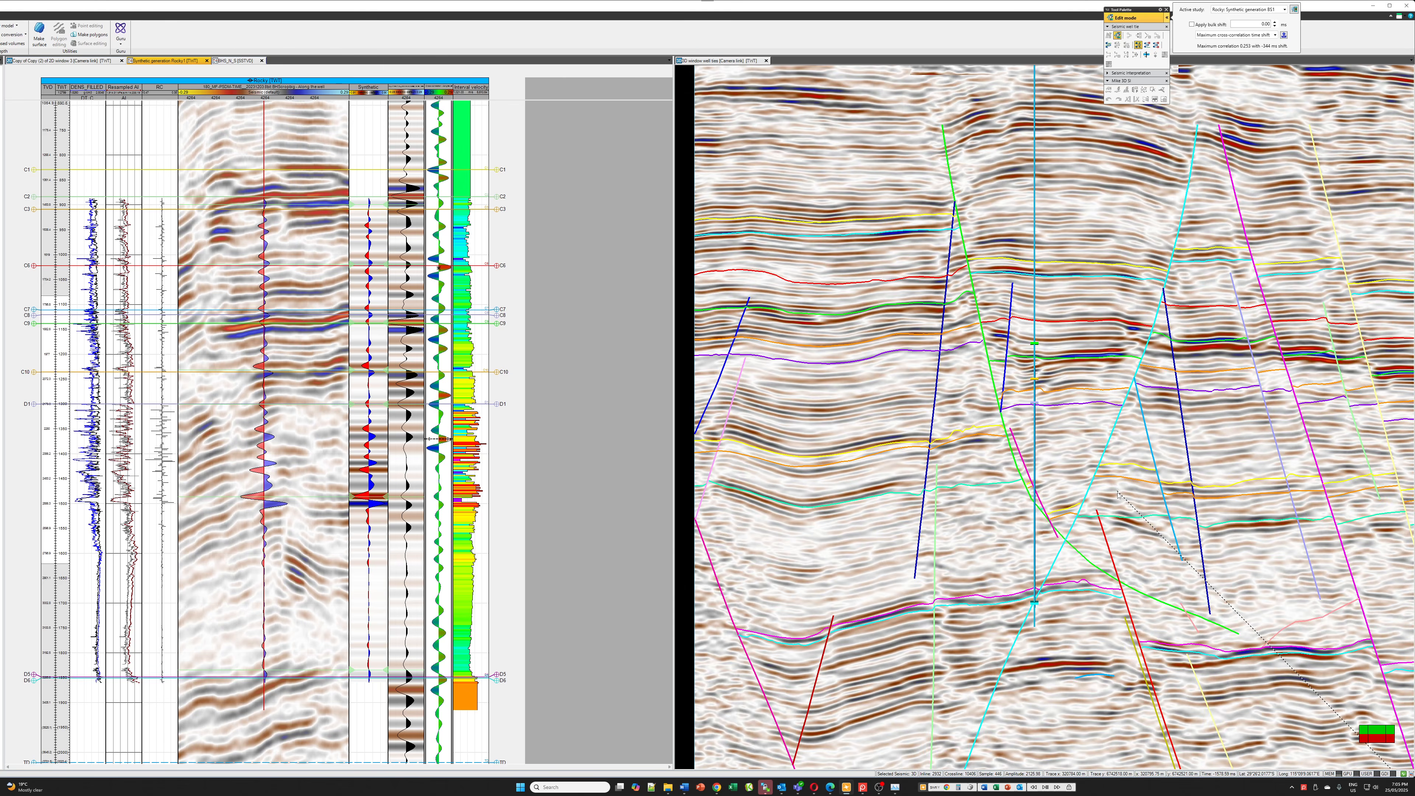
pyautogui.scroll(5, 1128, 508)
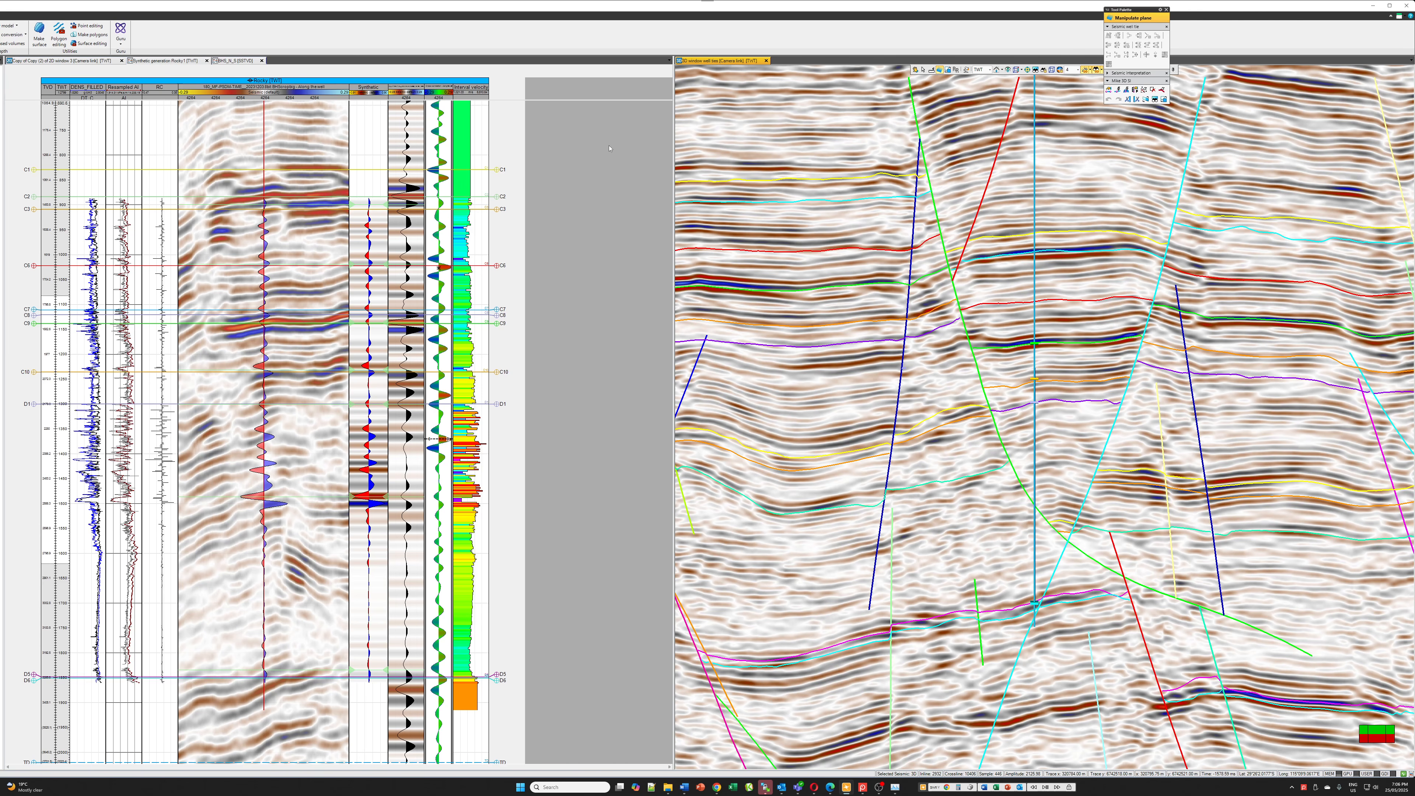
# Set the TDR output of the Rocky synthetic generation study as the active time-depth relationship, overwriting the existing checkshot
pyautogui.click(581, 158)
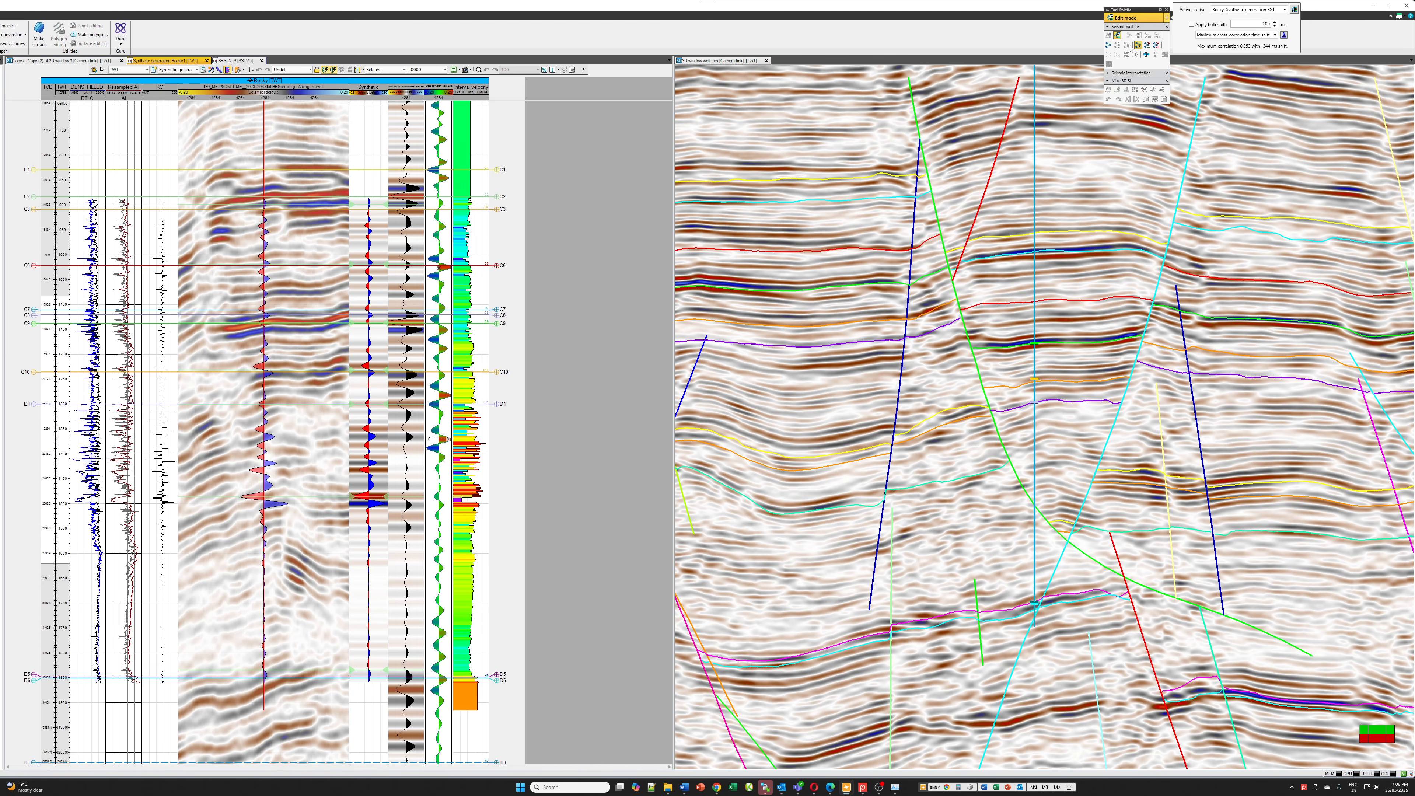
pyautogui.moveTo(1110, 15); pyautogui.dragTo(554, 33)
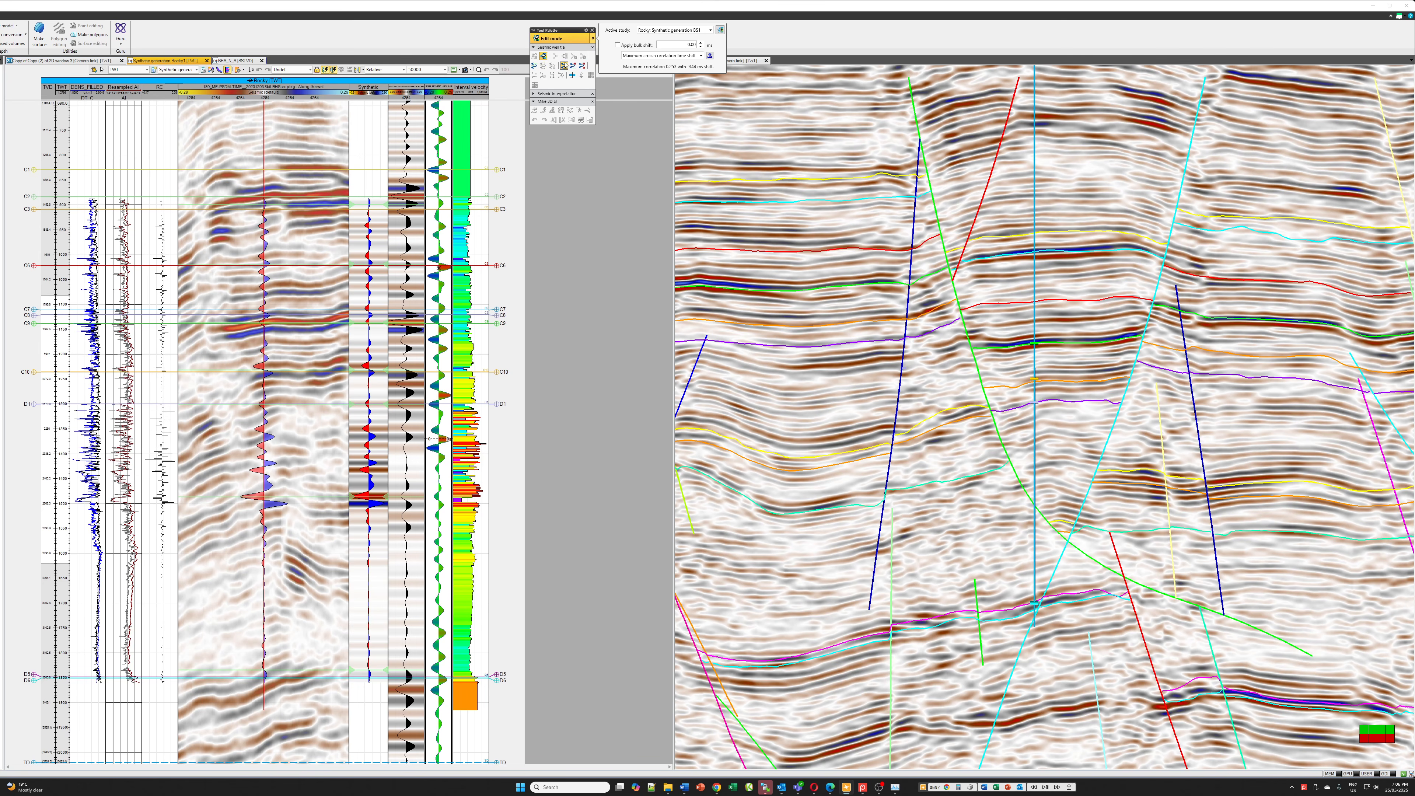
pyautogui.click(720, 29)
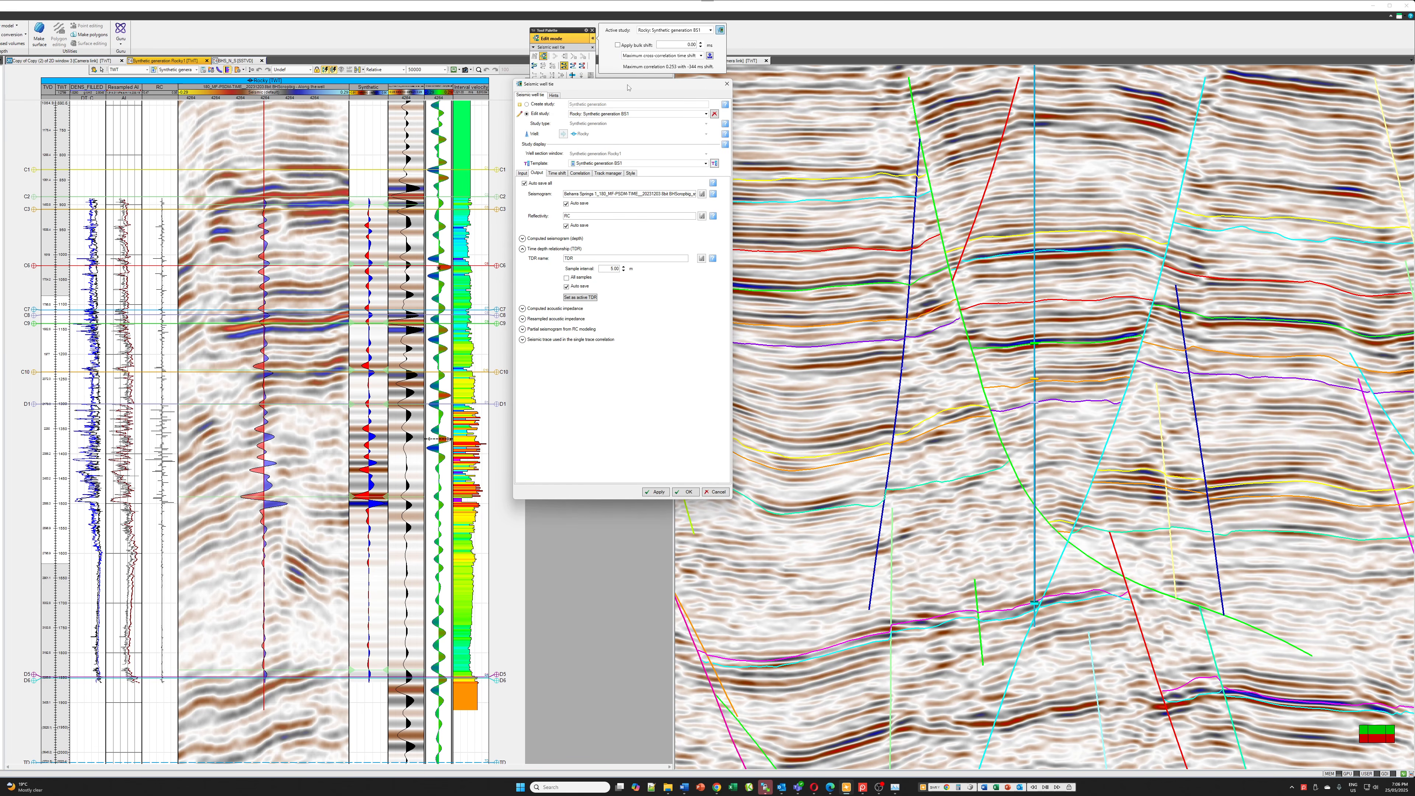
pyautogui.moveTo(628, 109); pyautogui.dragTo(624, 159)
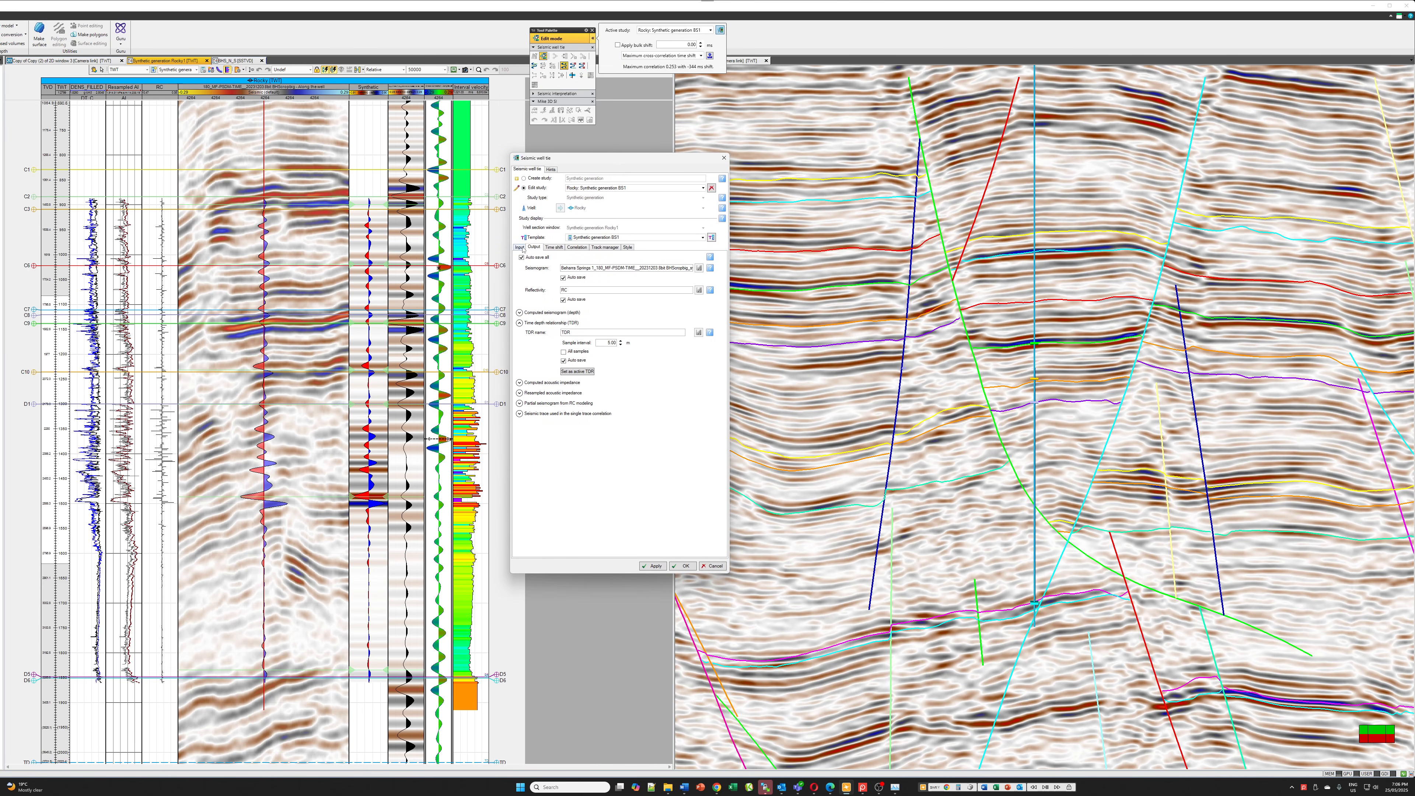
pyautogui.click(576, 372)
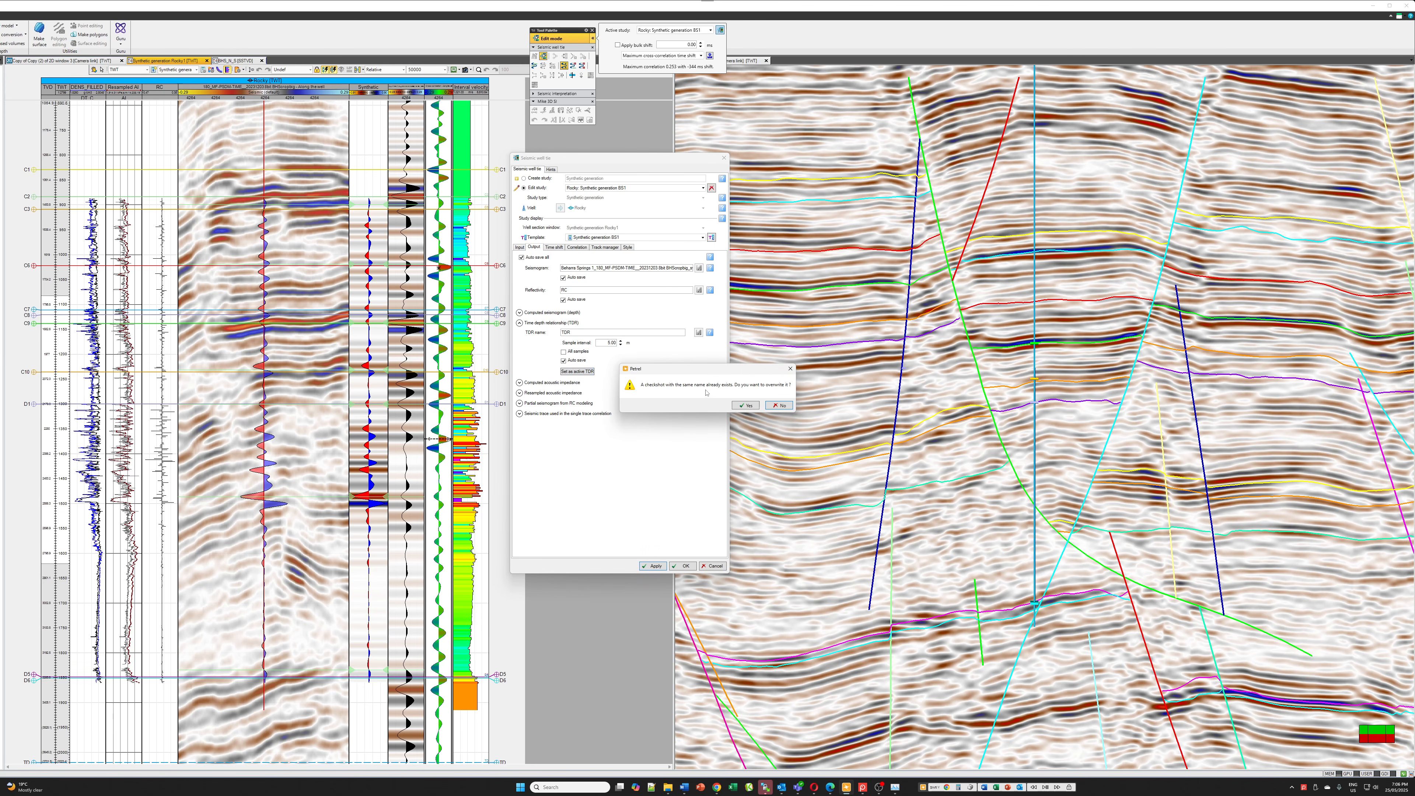
pyautogui.click(744, 406)
pyautogui.click(681, 565)
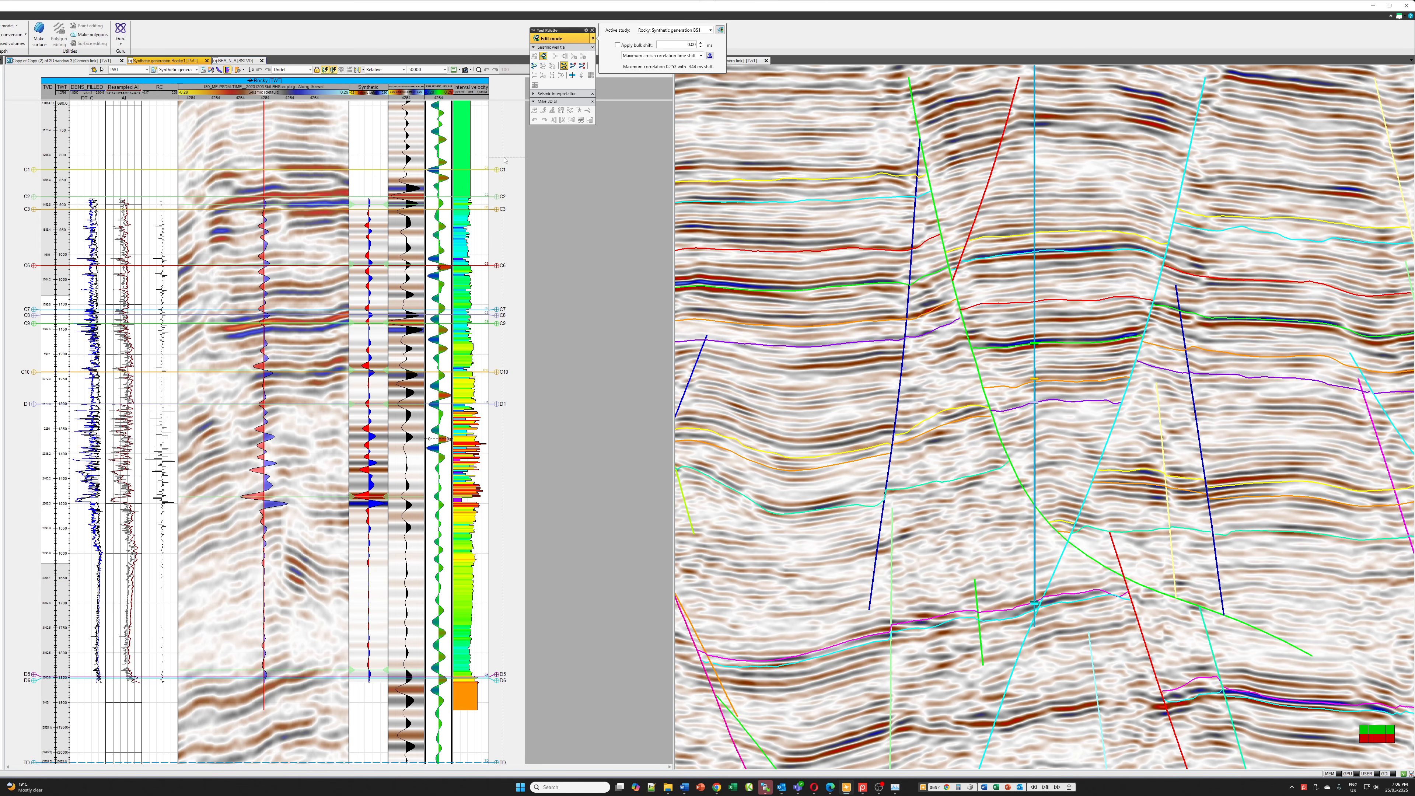
# Show the well correlation section beside the seismic section and bring the Rocky well into view
pyautogui.moveTo(559, 32); pyautogui.dragTo(856, 16)
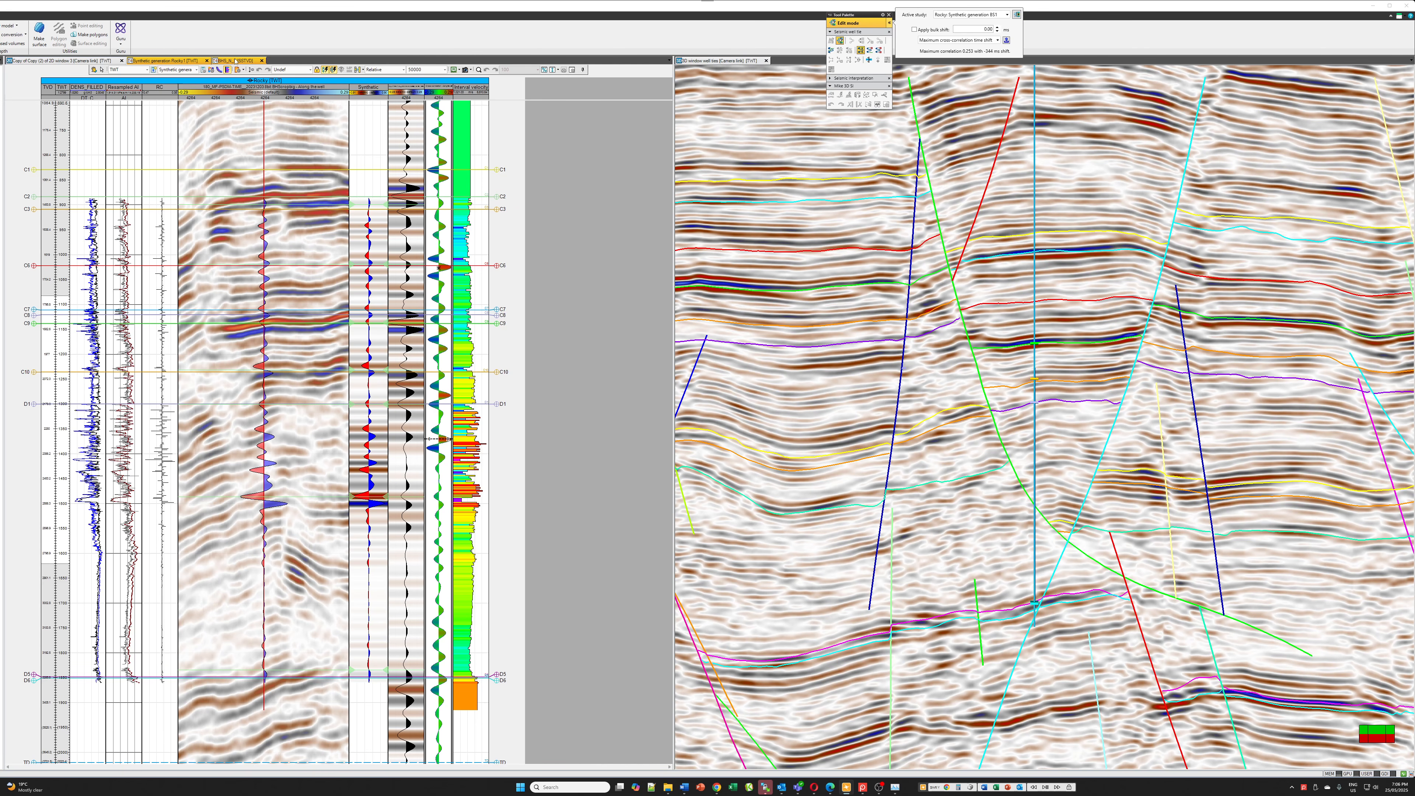
pyautogui.click(243, 61)
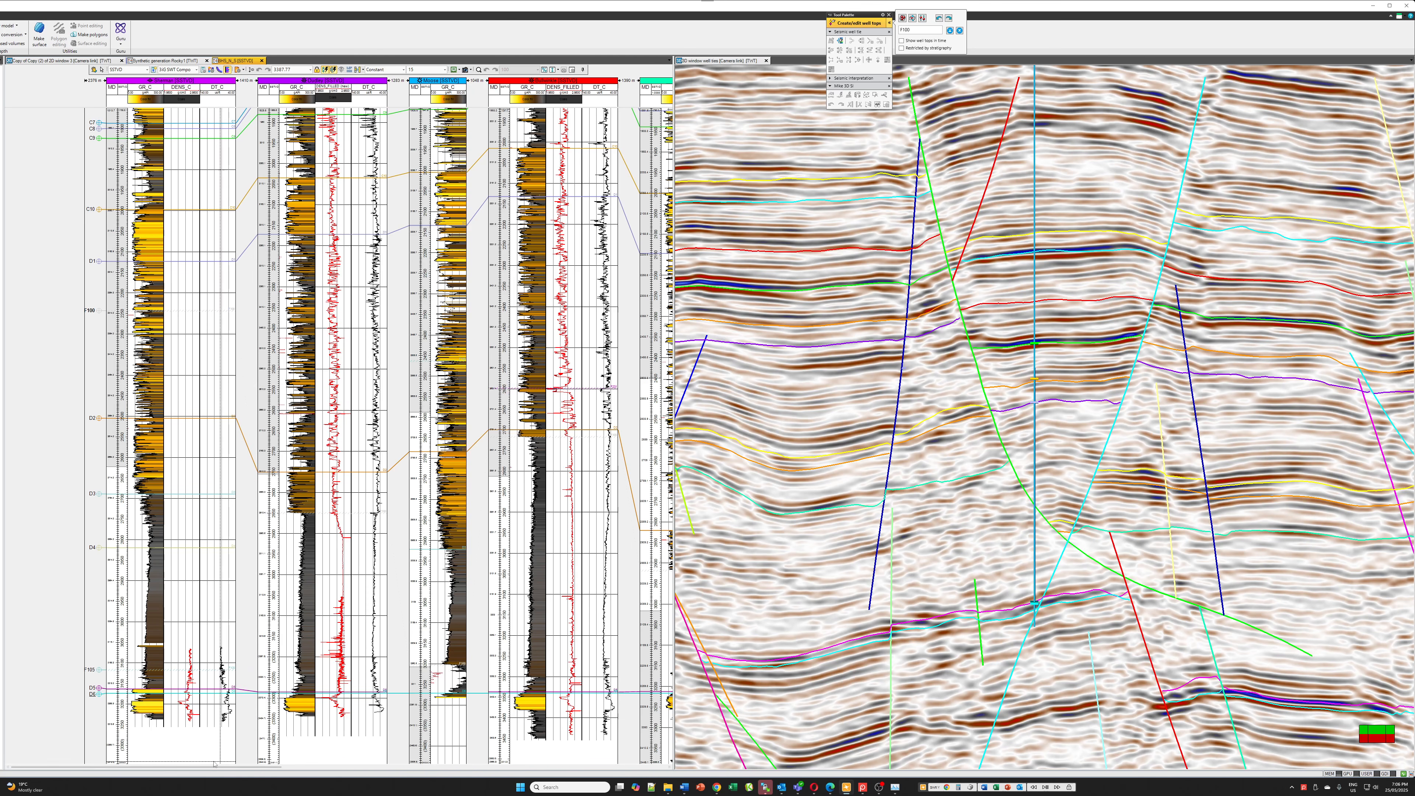
pyautogui.hscroll(5, 282, 773)
pyautogui.moveTo(282, 773); pyautogui.dragTo(435, 783)
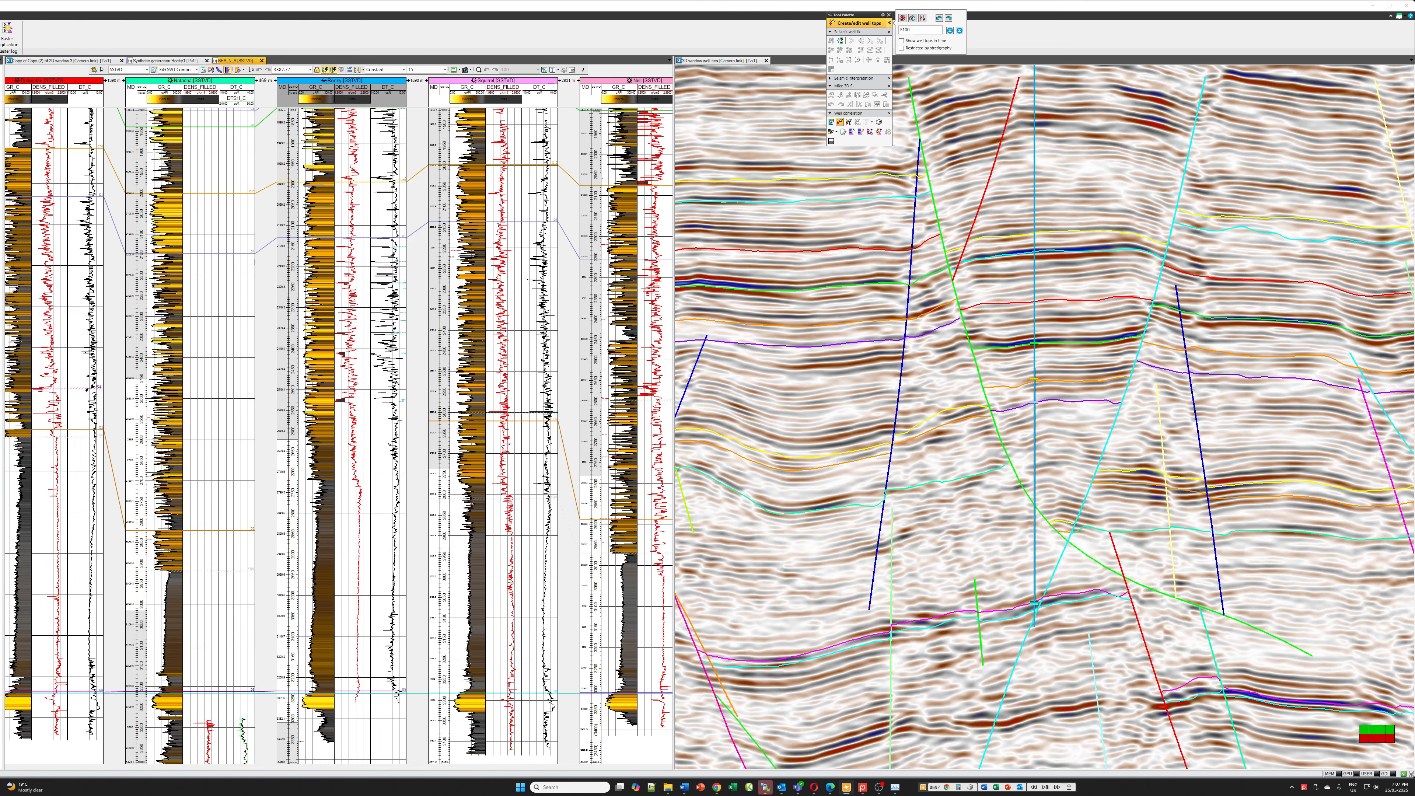
# Set the colour of the F100 fault in the Well Markers to green
pyautogui.moveTo(1, 51); pyautogui.dragTo(129, 50)
pyautogui.click(89, 380)
pyautogui.scroll(-5, 112, 374)
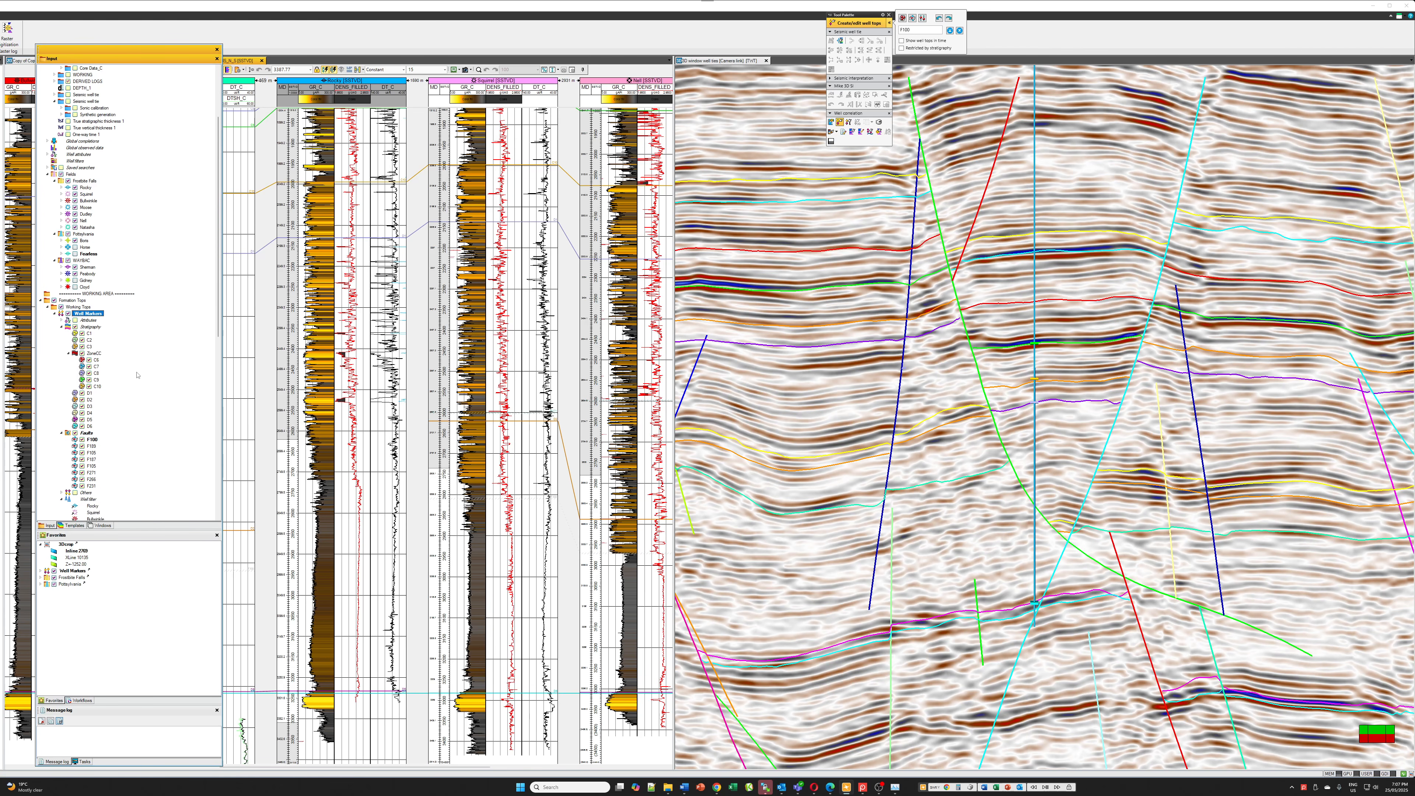
pyautogui.scroll(-1, 131, 376)
pyautogui.click(92, 419)
pyautogui.rightClick(88, 415)
pyautogui.click(187, 414)
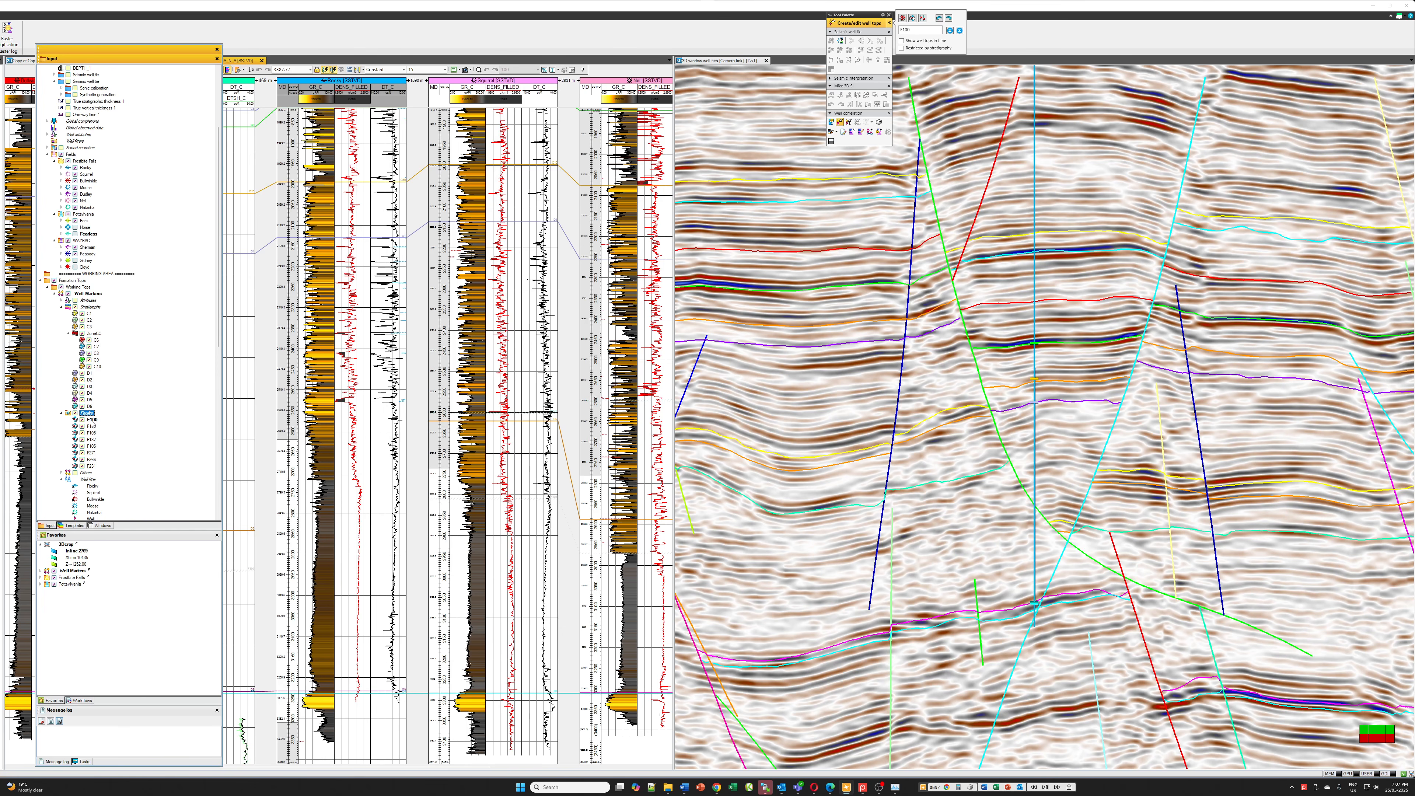
pyautogui.doubleClick(93, 420)
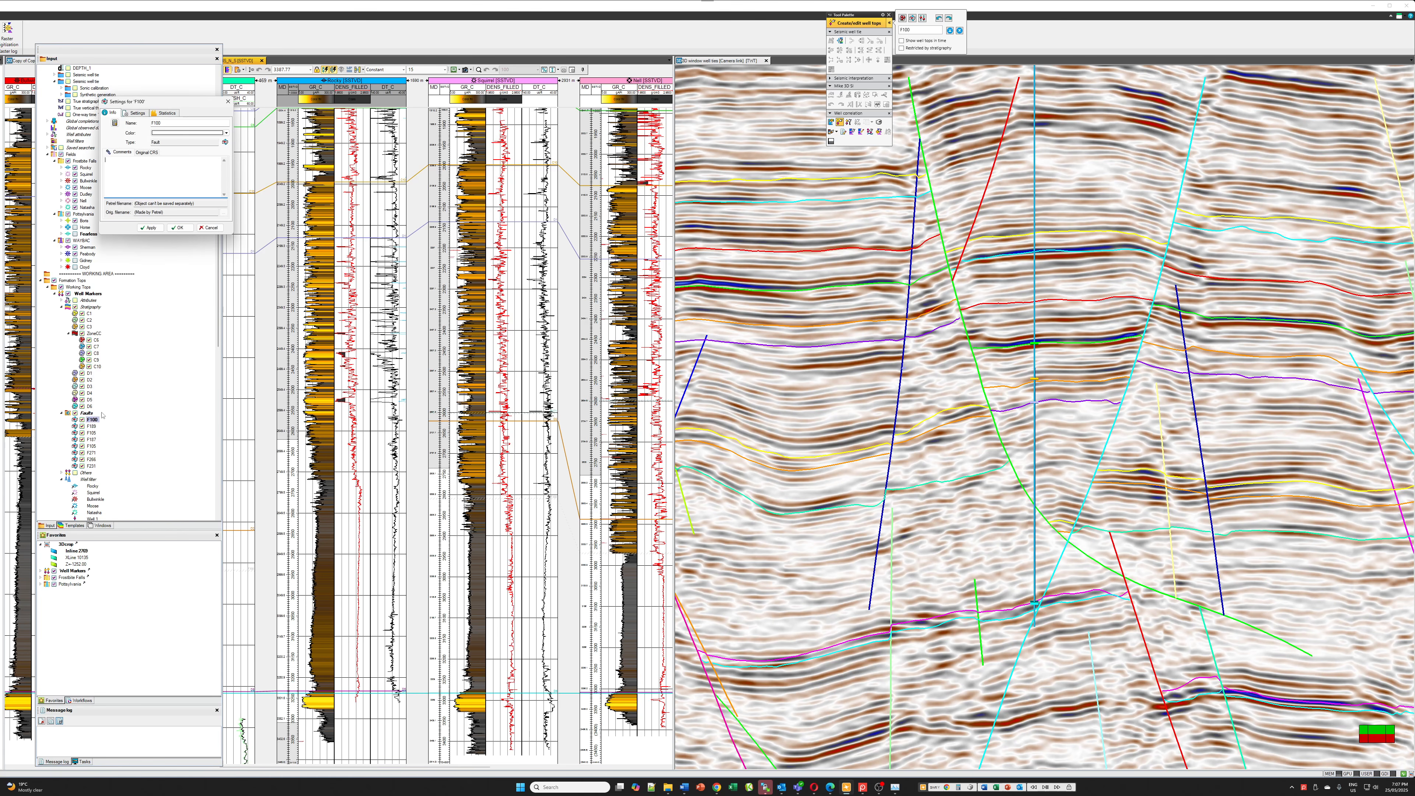
pyautogui.click(166, 133)
pyautogui.click(156, 155)
pyautogui.click(181, 228)
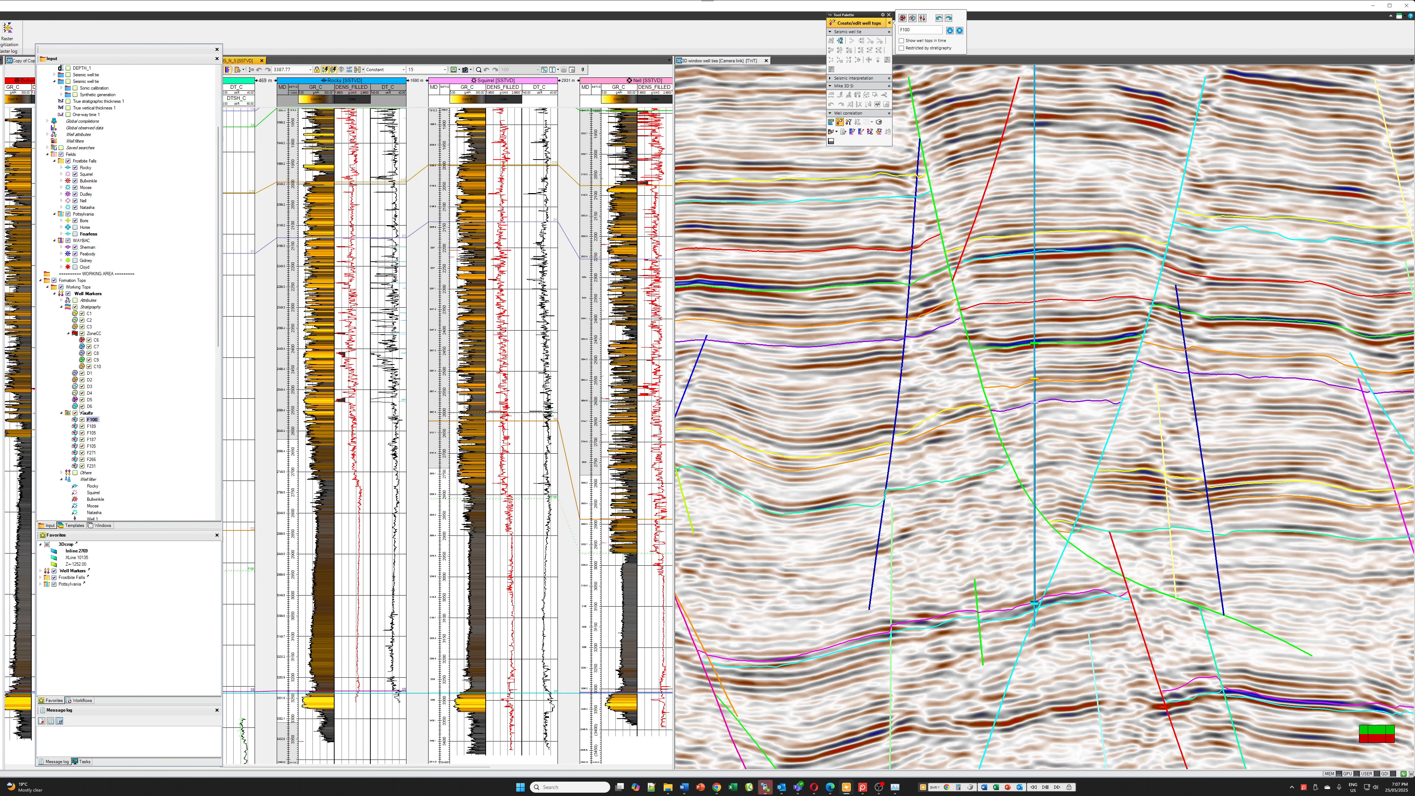
pyautogui.moveTo(162, 50); pyautogui.dragTo(0, 53)
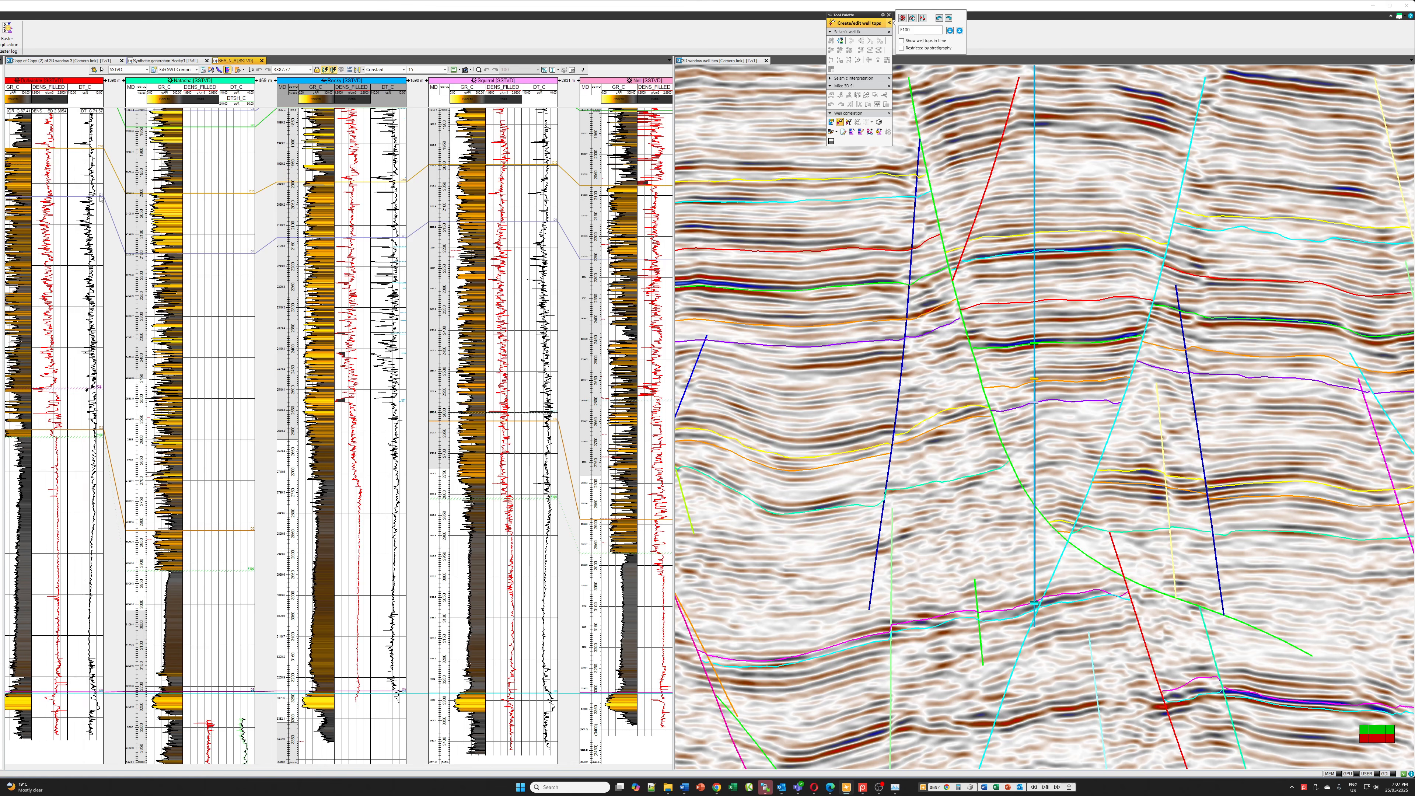
# Move the F100 fault marker on the Rocky well to where the borehole crosses the green fault in the seismic section, and accept its depth
pyautogui.click(1036, 535)
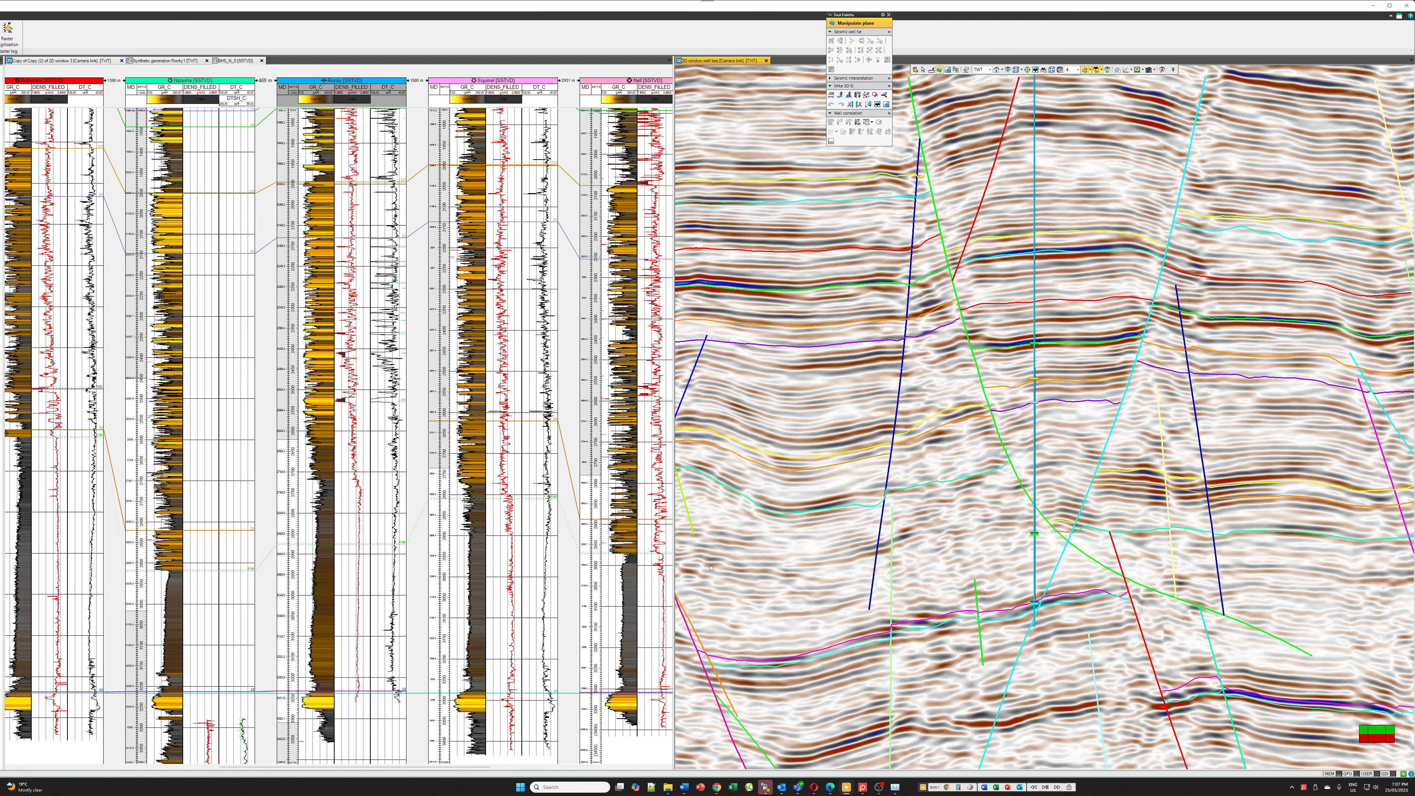
pyautogui.click(354, 544)
pyautogui.moveTo(353, 544); pyautogui.dragTo(353, 507)
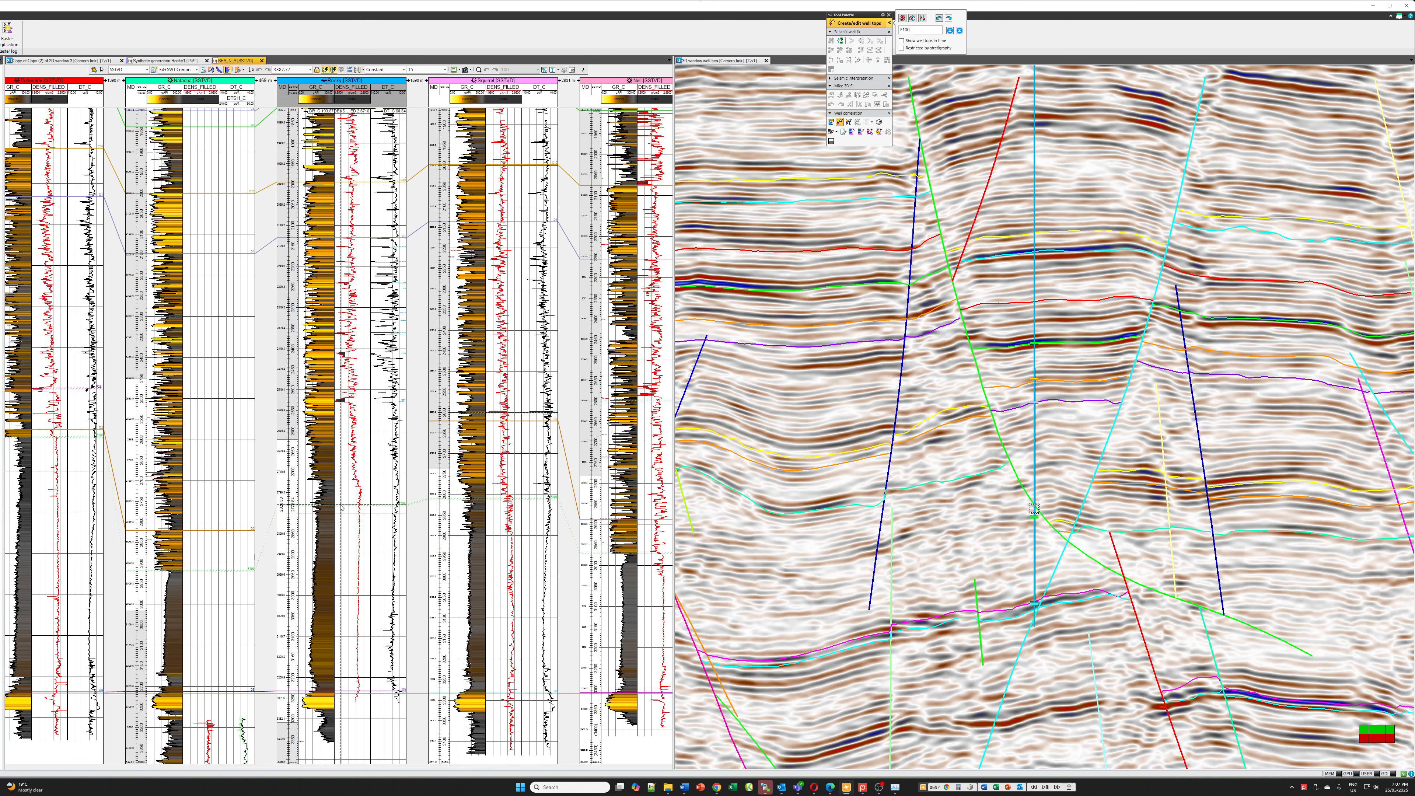
pyautogui.moveTo(343, 509); pyautogui.dragTo(392, 479)
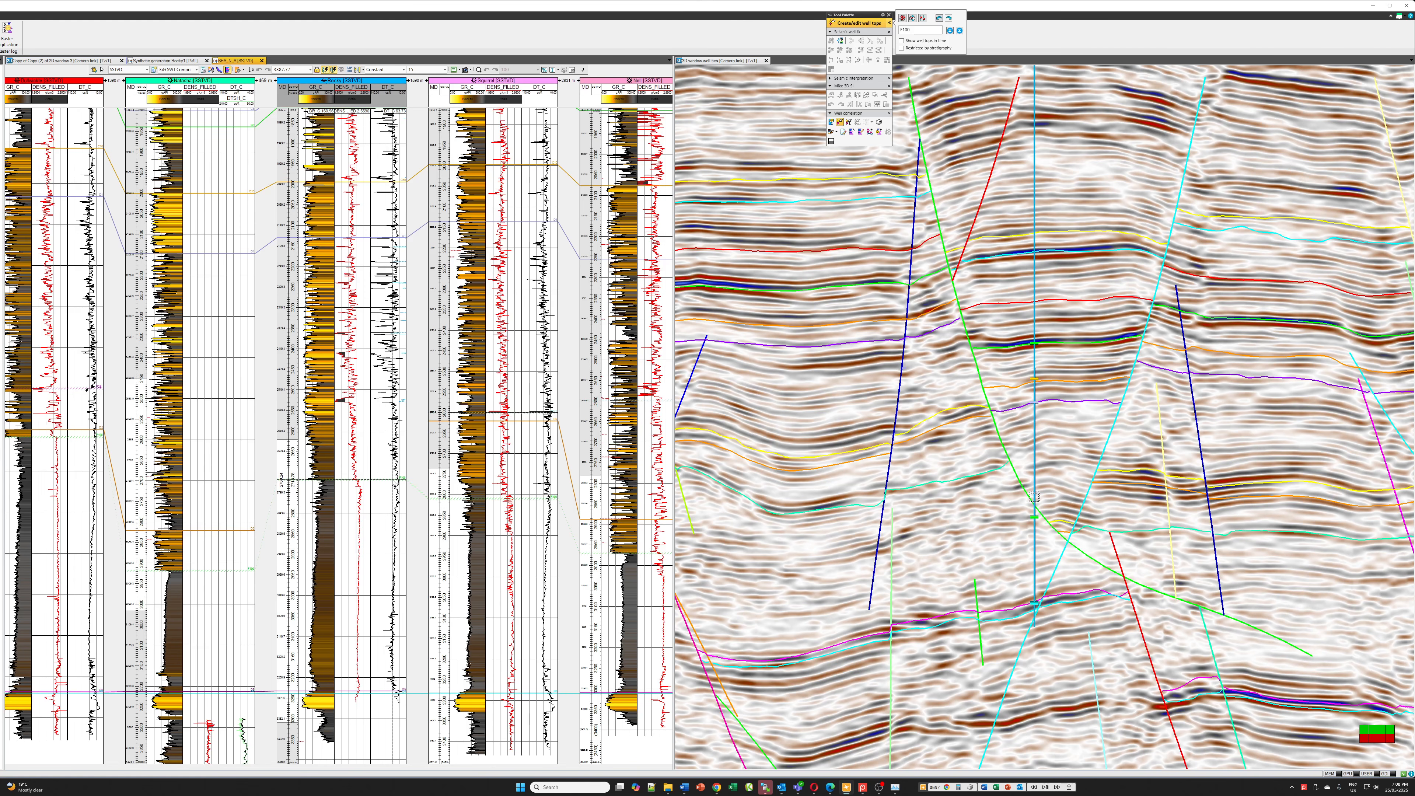
pyautogui.moveTo(393, 478); pyautogui.dragTo(376, 532)
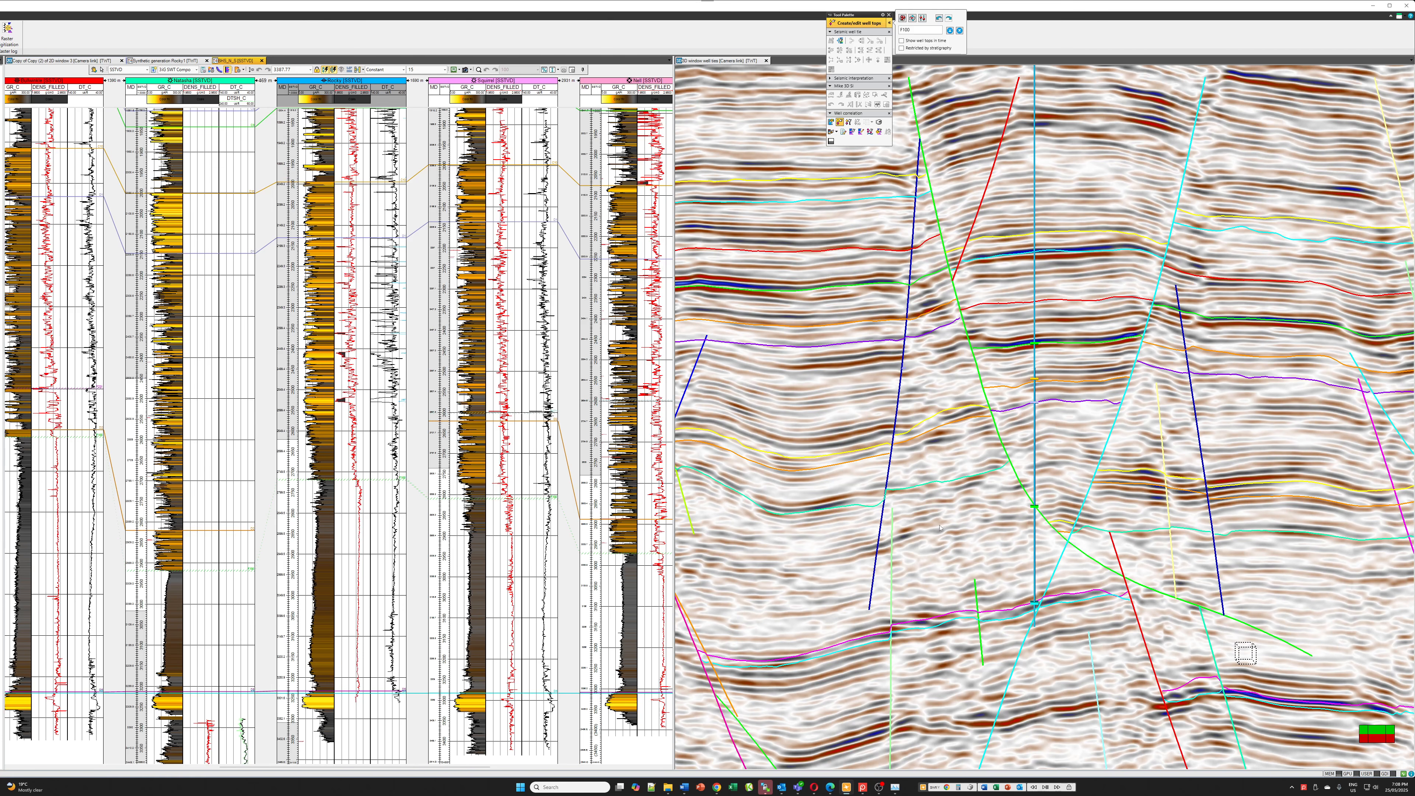
pyautogui.click(375, 483)
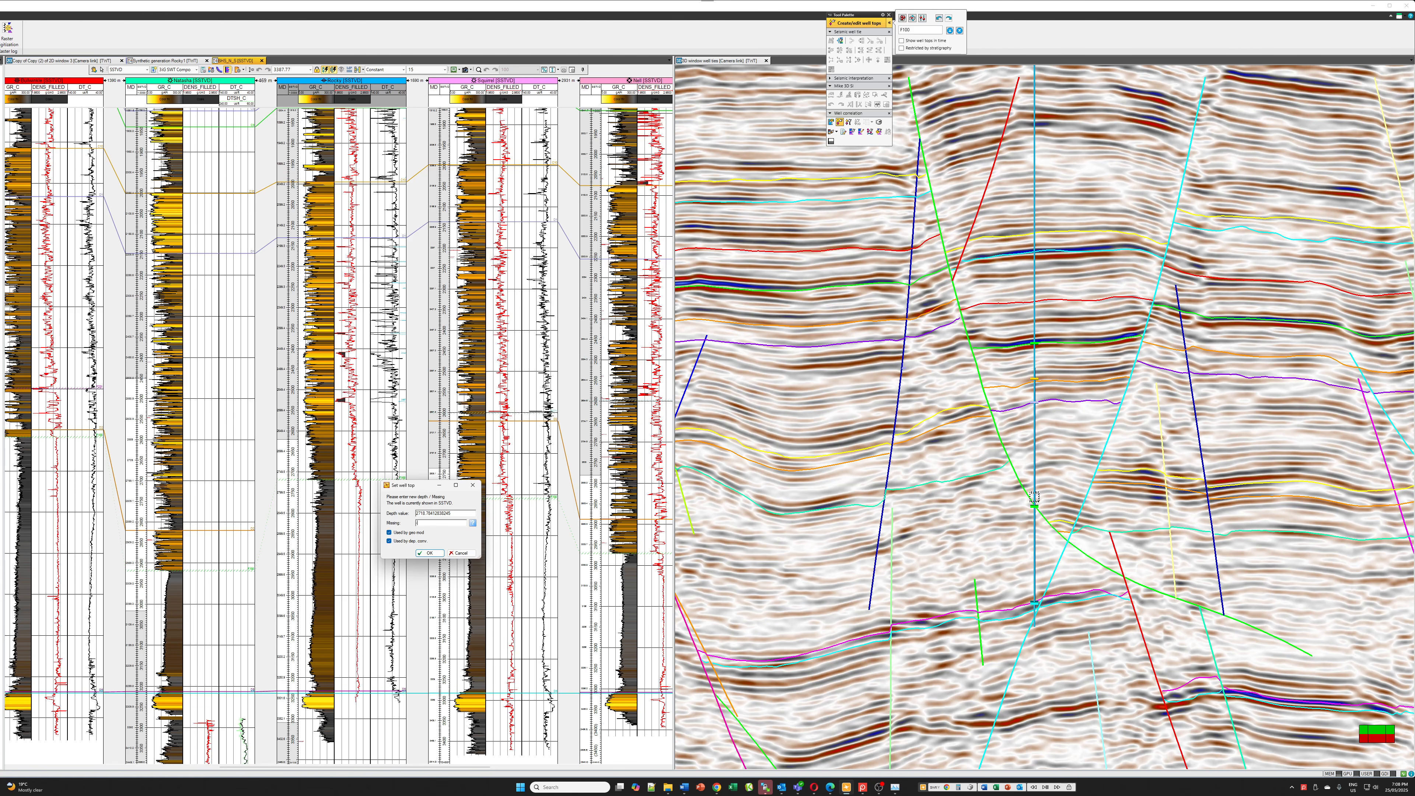
pyautogui.click(422, 552)
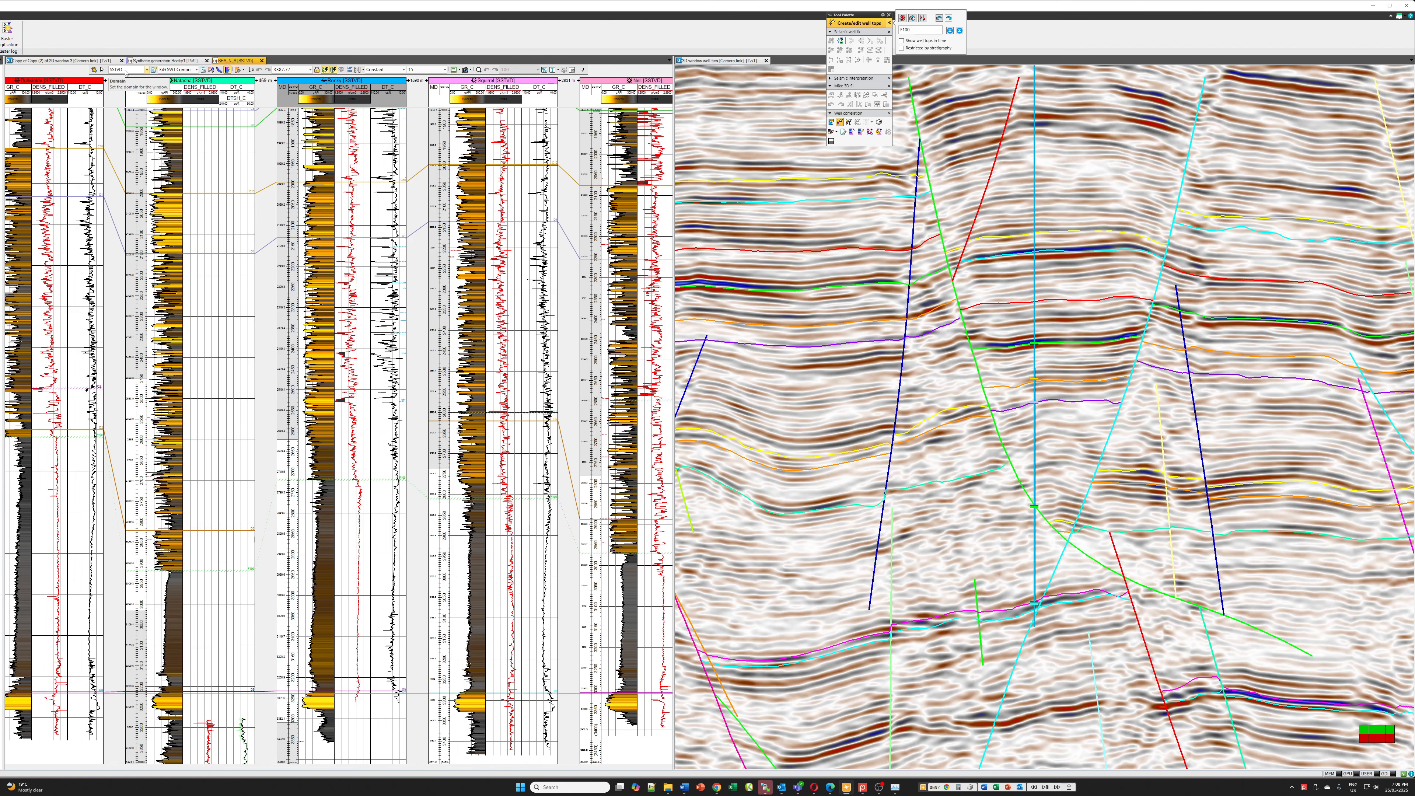
# Review the well section's vertical domain options and the true vertical and stratigraphic thickness settings for all wells
pyautogui.click(147, 70)
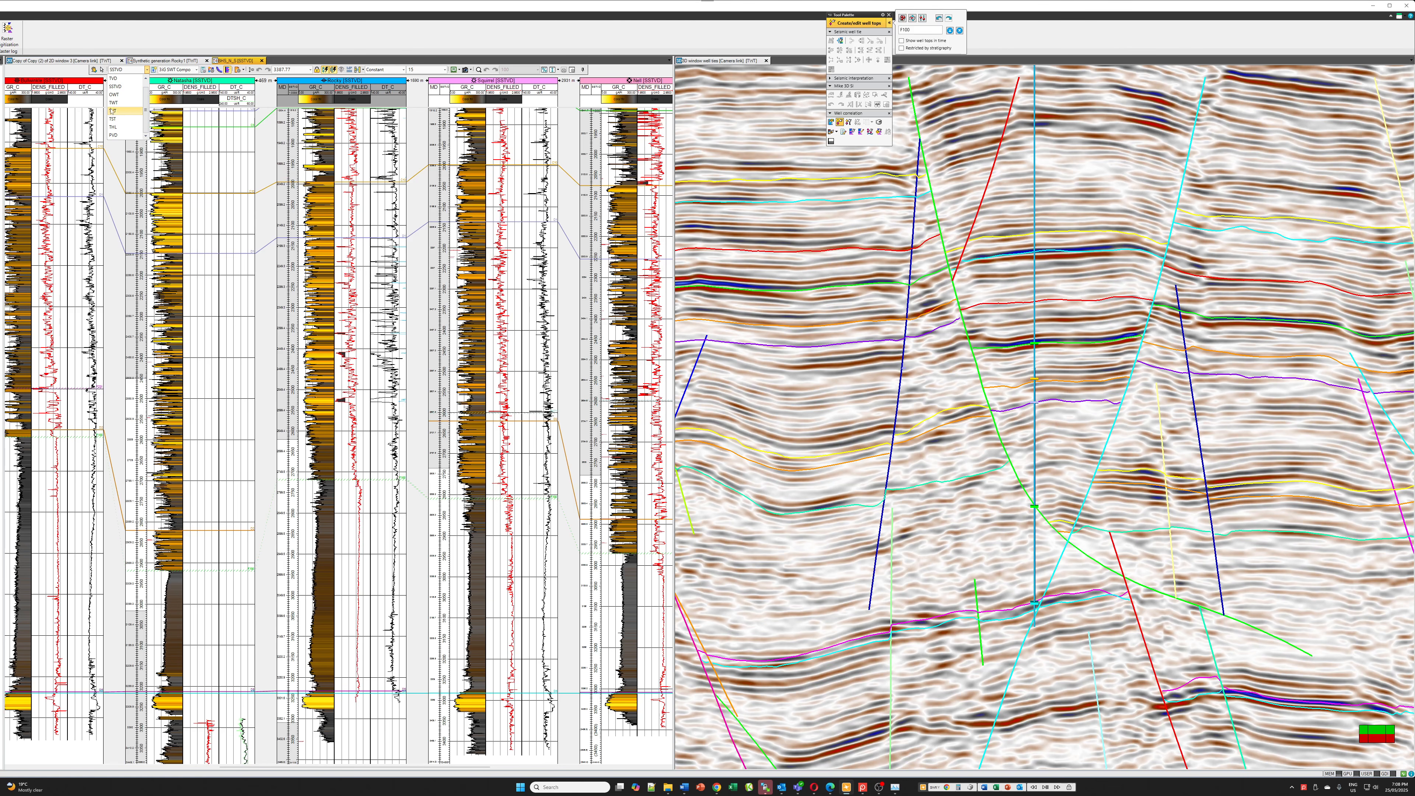
pyautogui.click(79, 71)
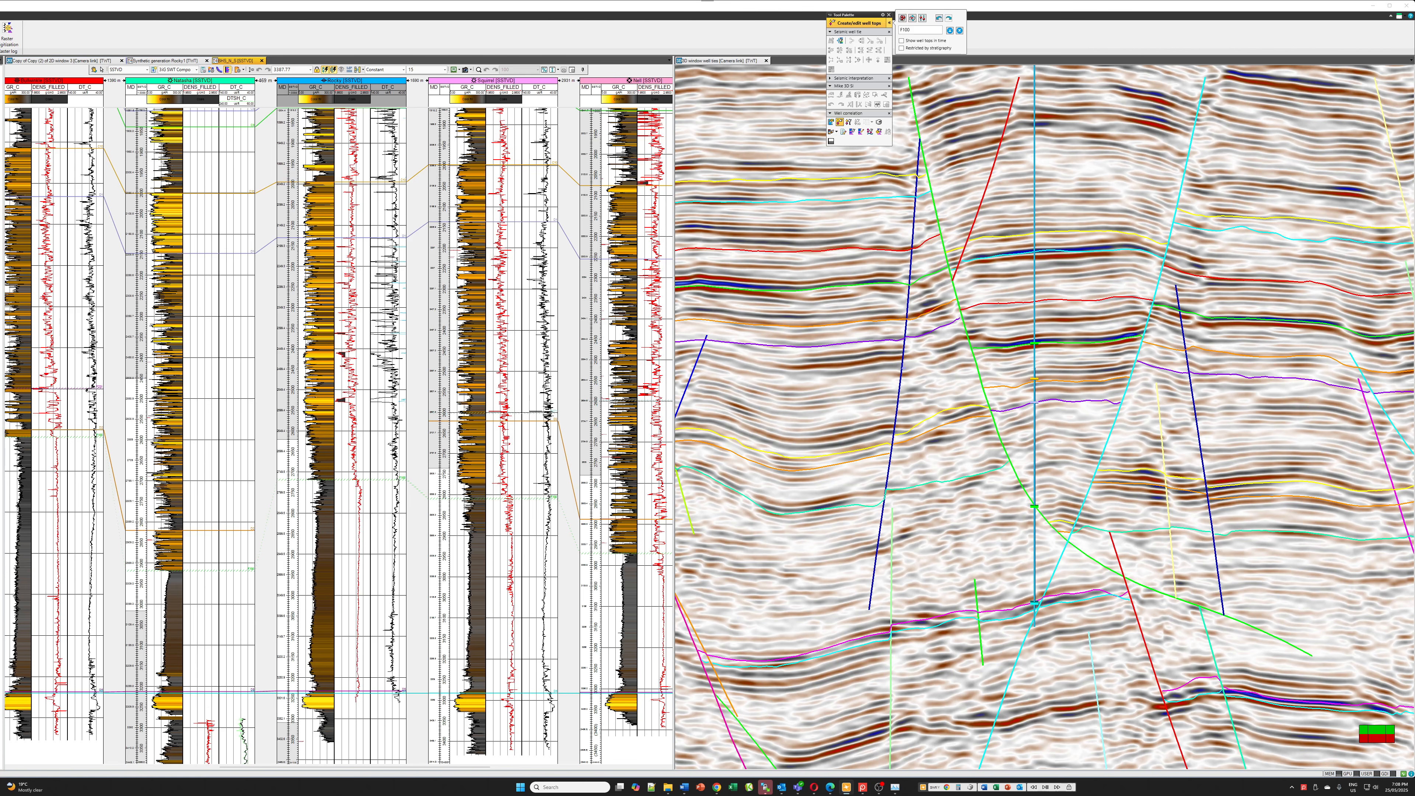
pyautogui.moveTo(1, 48); pyautogui.dragTo(66, 40)
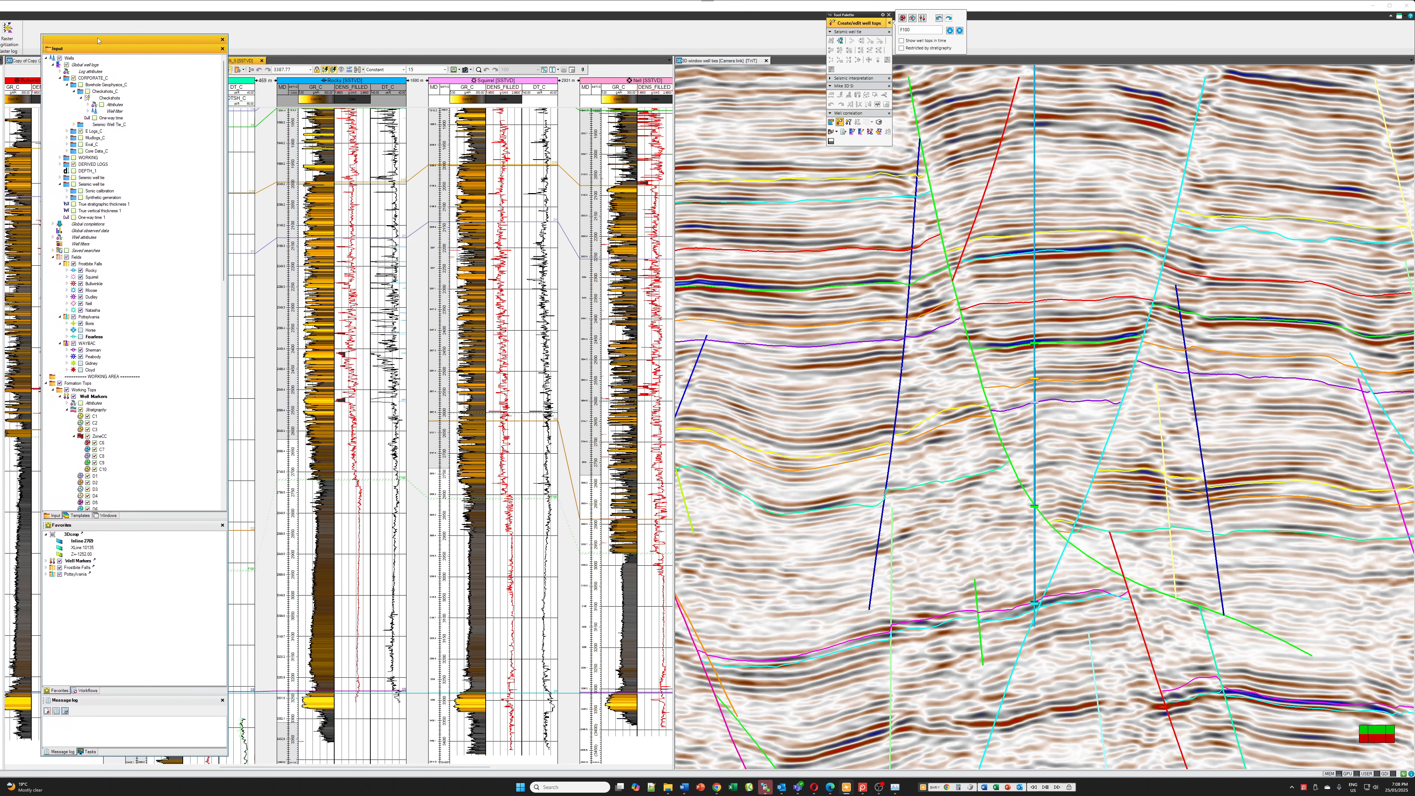
pyautogui.doubleClick(70, 58)
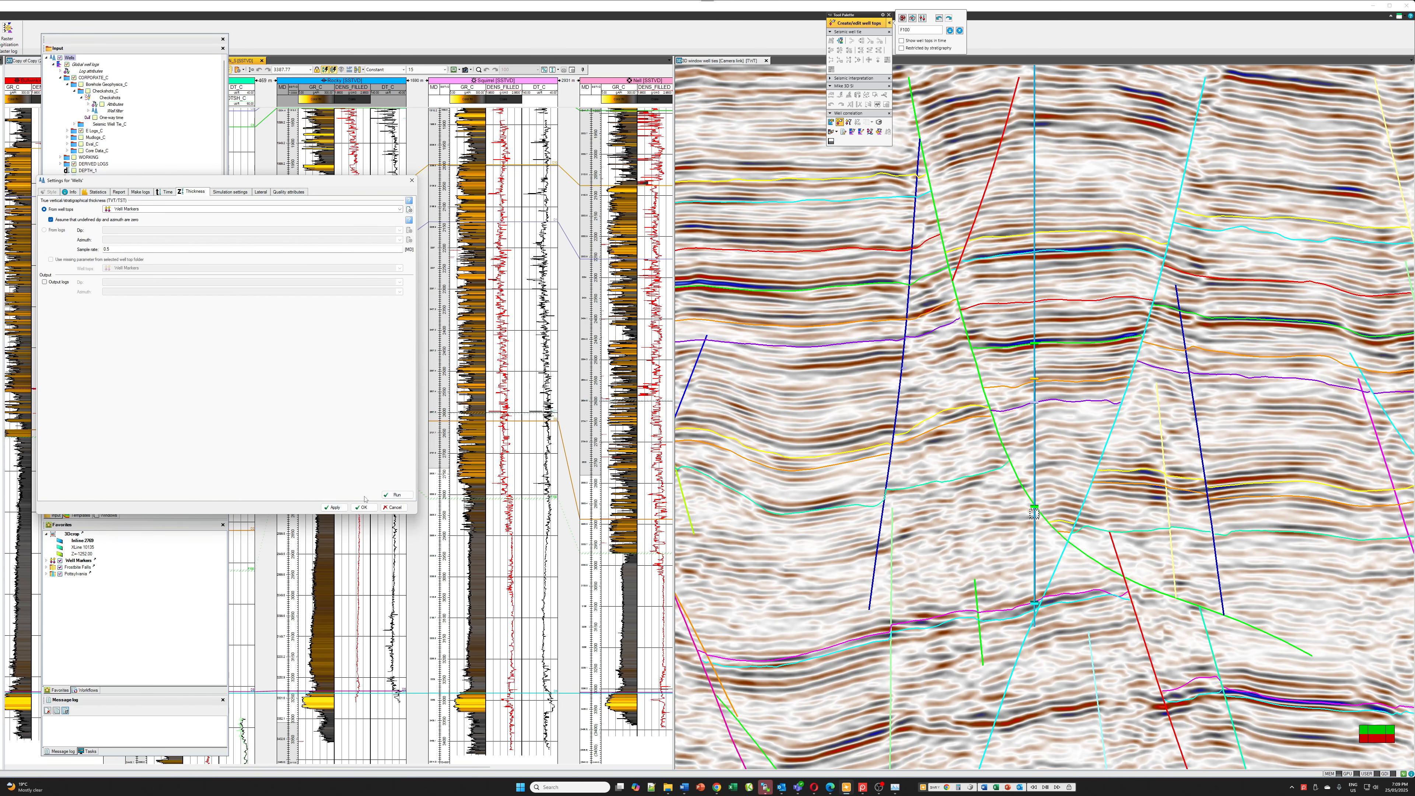
pyautogui.click(395, 507)
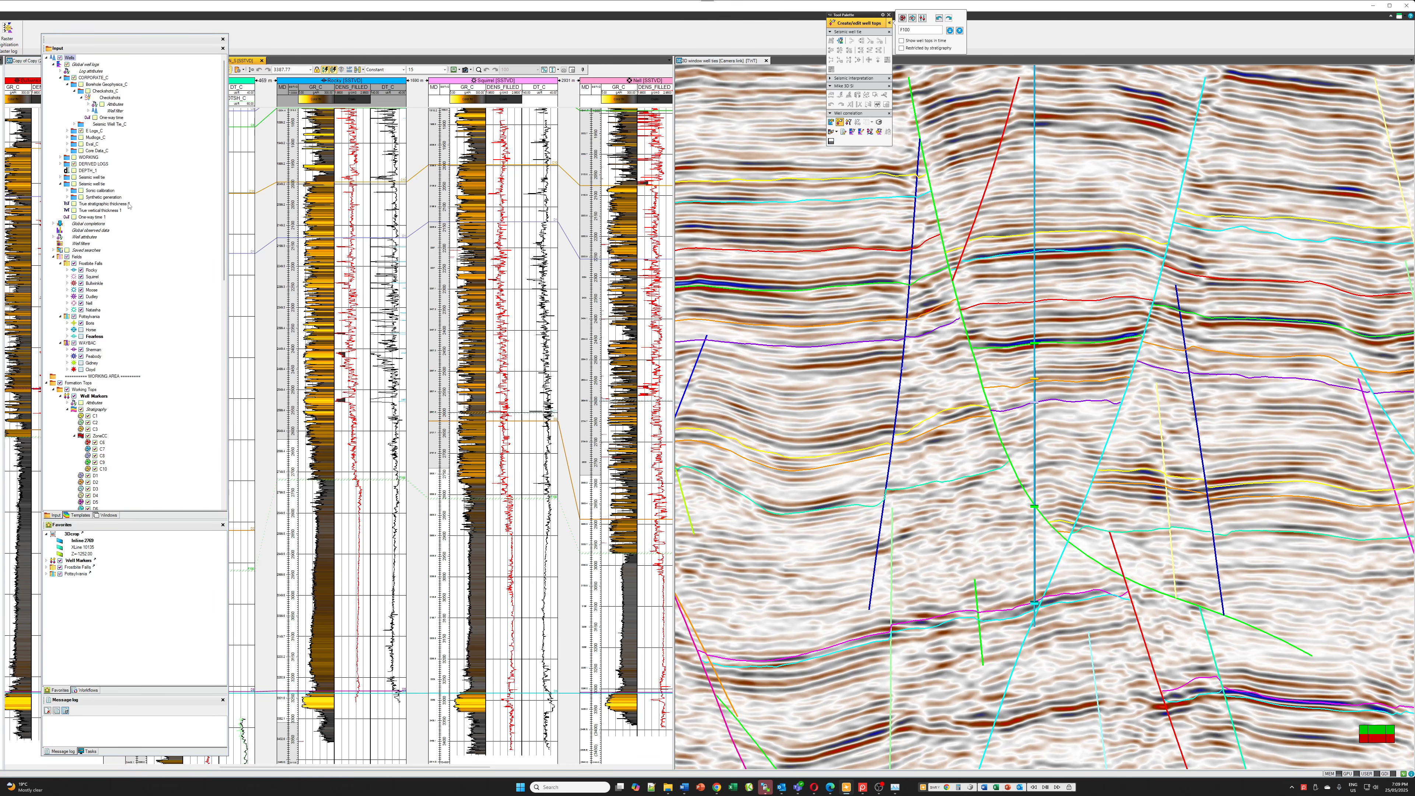
pyautogui.moveTo(162, 39); pyautogui.dragTo(0, 35)
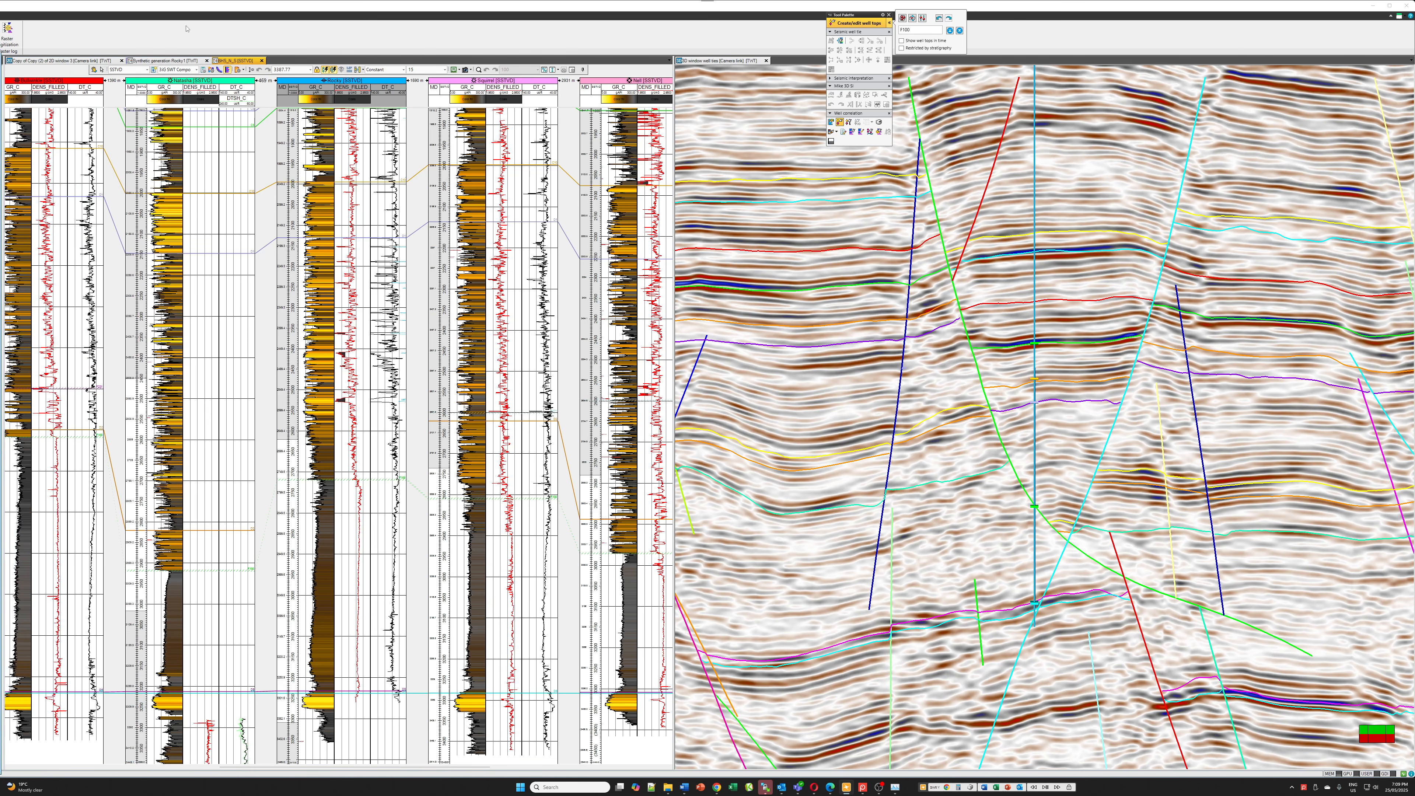
# Switch the well section's vertical domain to TST and widen its window to bring more wells into view
pyautogui.click(148, 70)
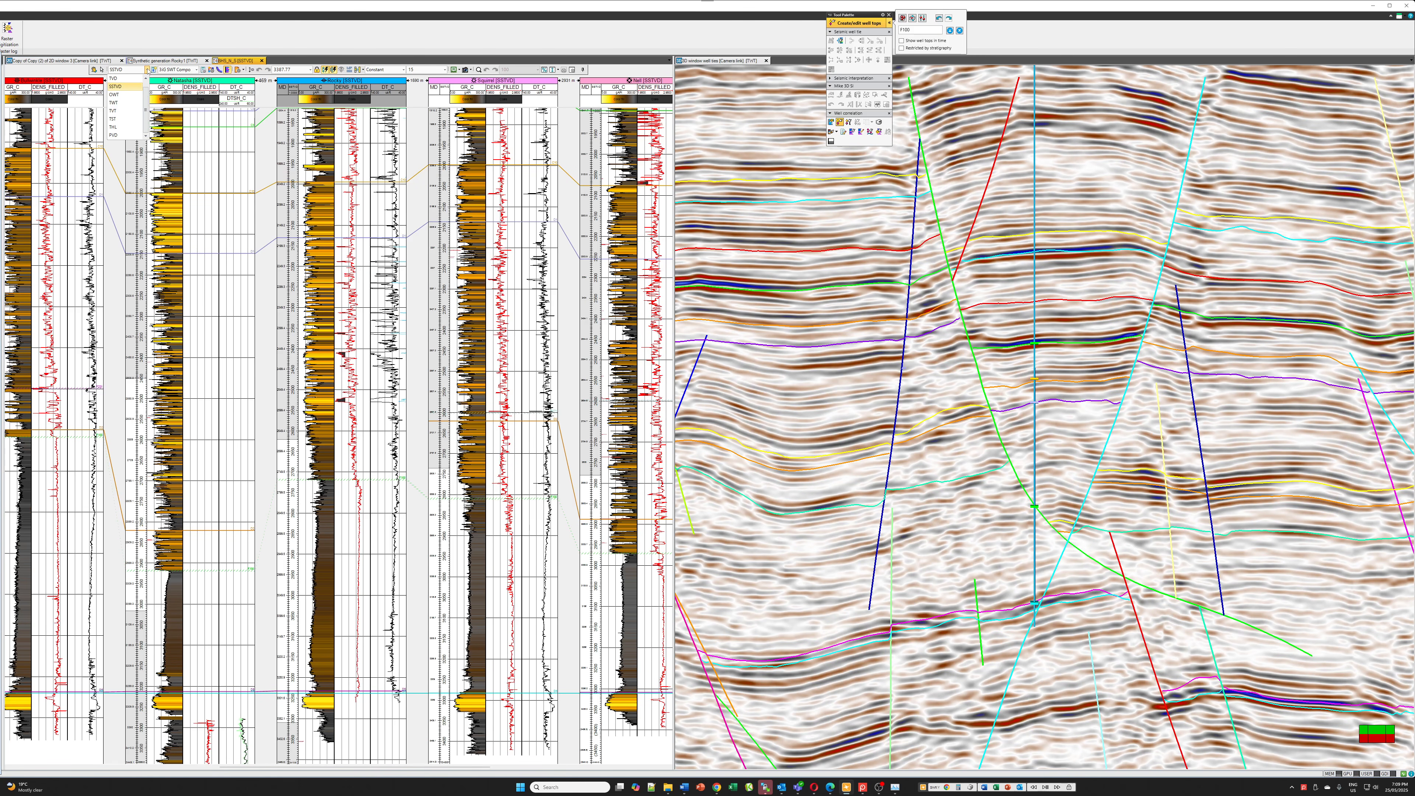
pyautogui.click(123, 118)
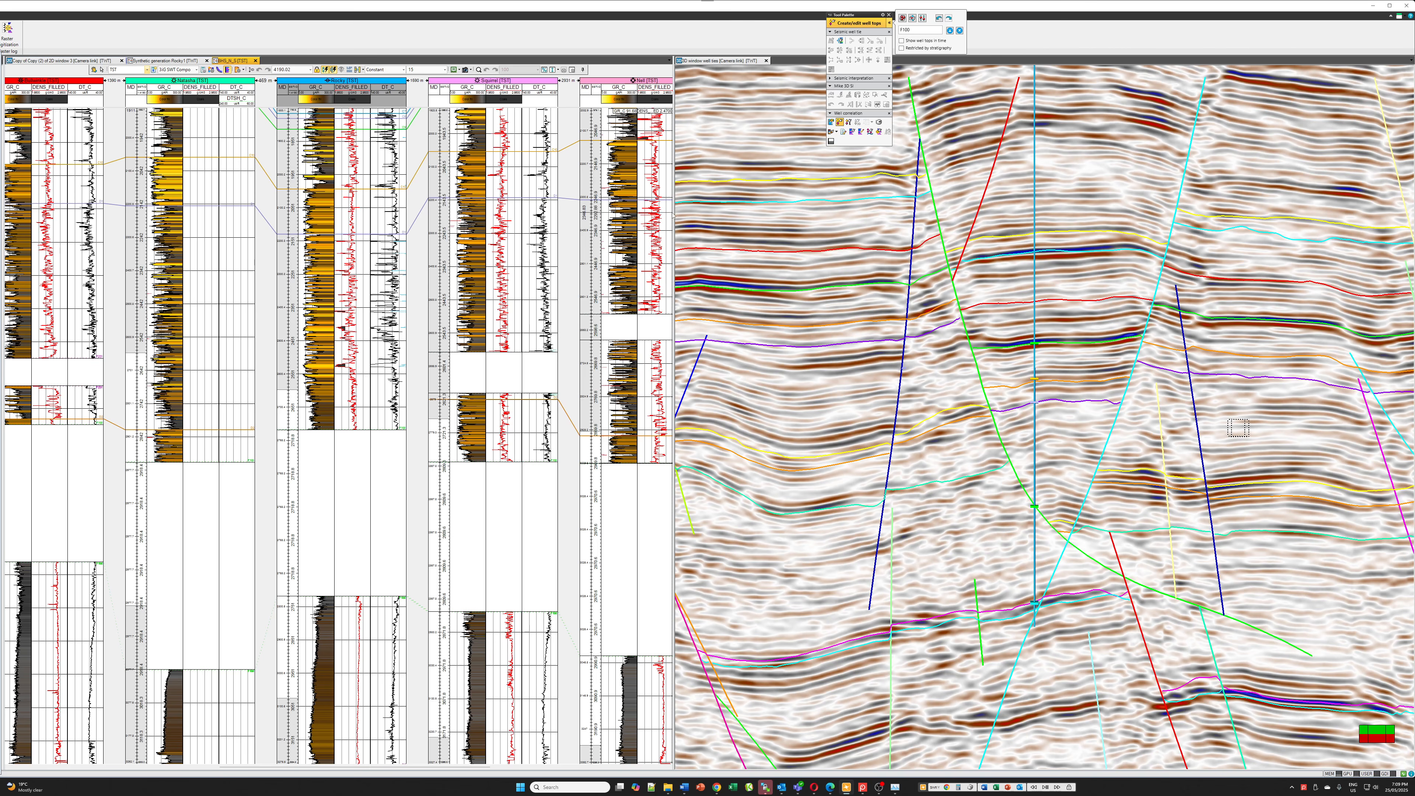
pyautogui.moveTo(673, 215); pyautogui.dragTo(967, 217)
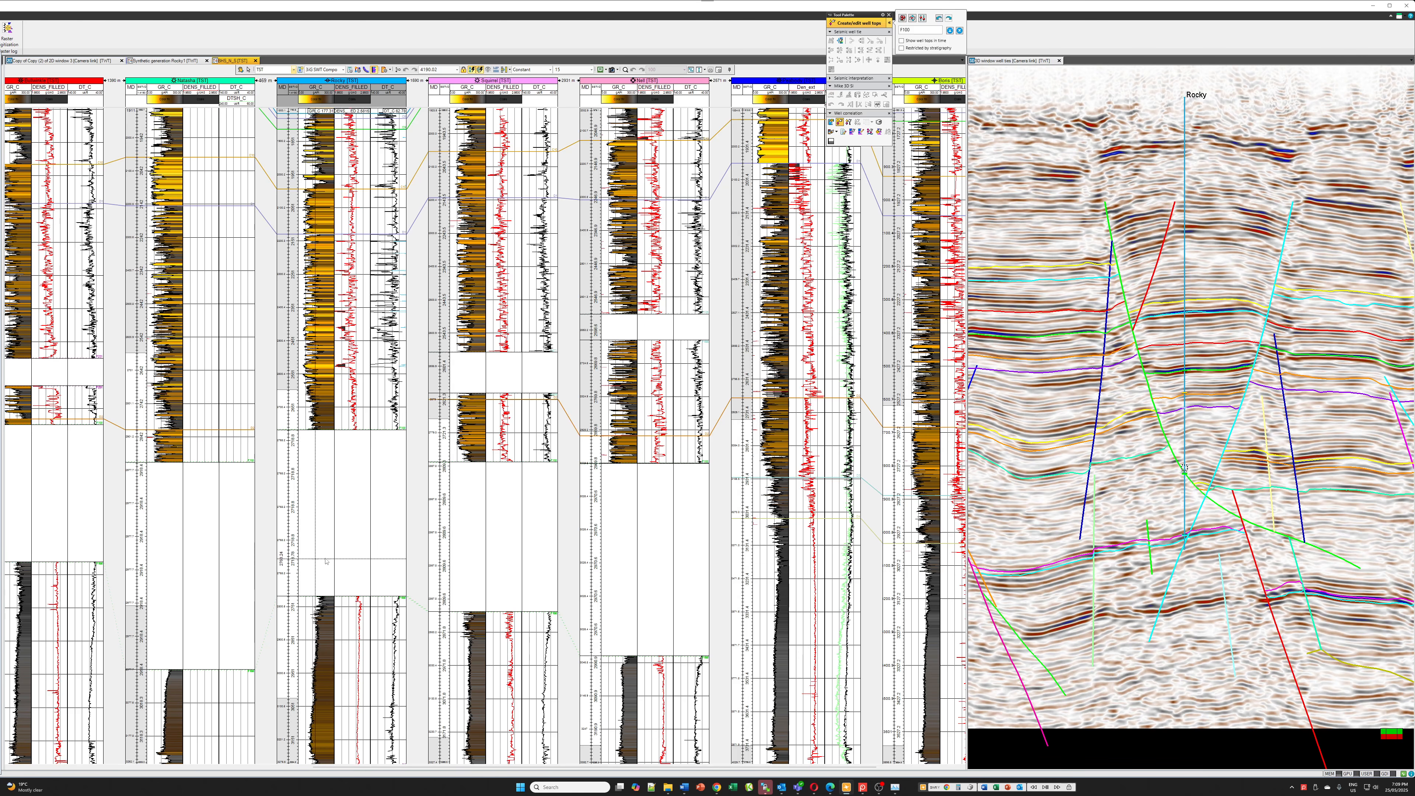
pyautogui.scroll(-3, 342, 522)
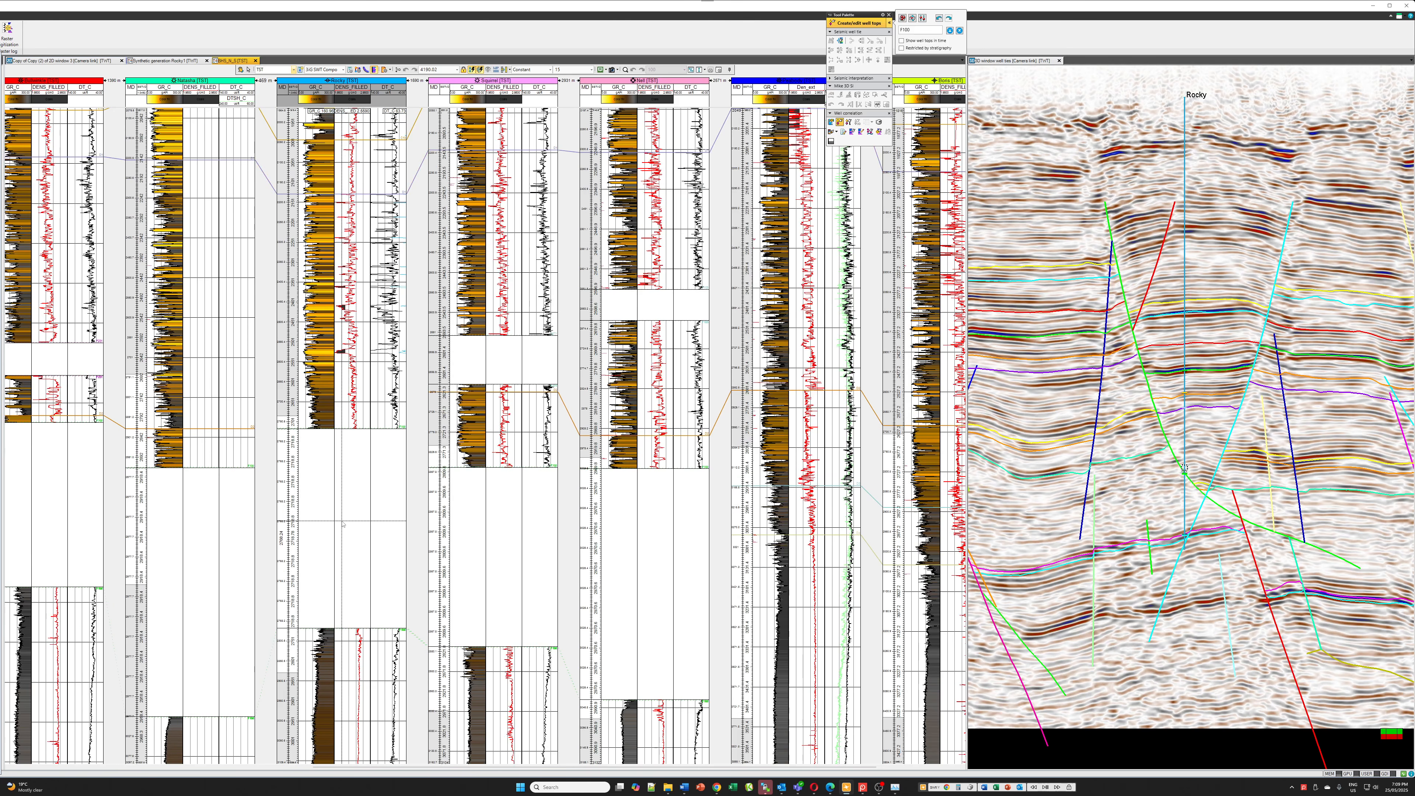
pyautogui.scroll(4, 343, 522)
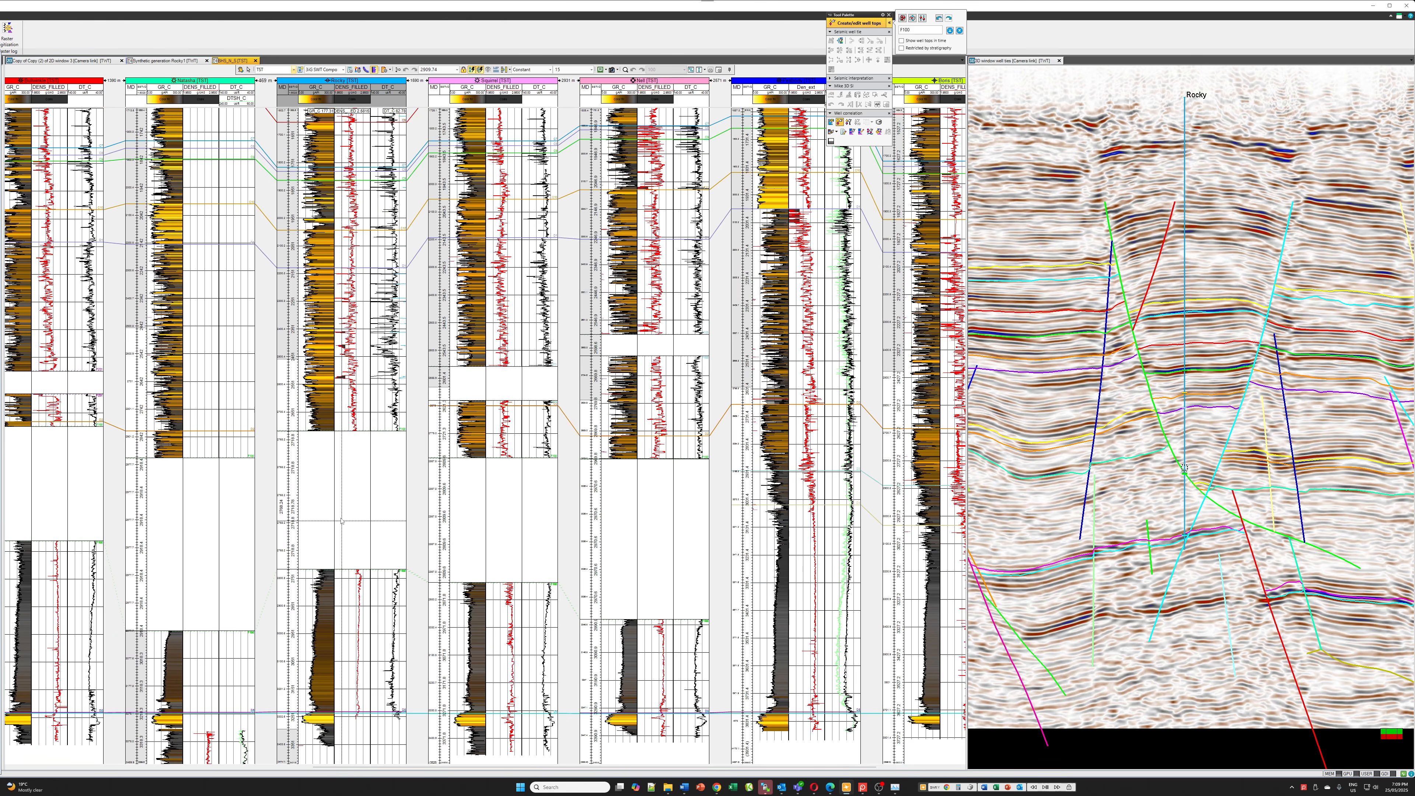
pyautogui.scroll(3, 341, 521)
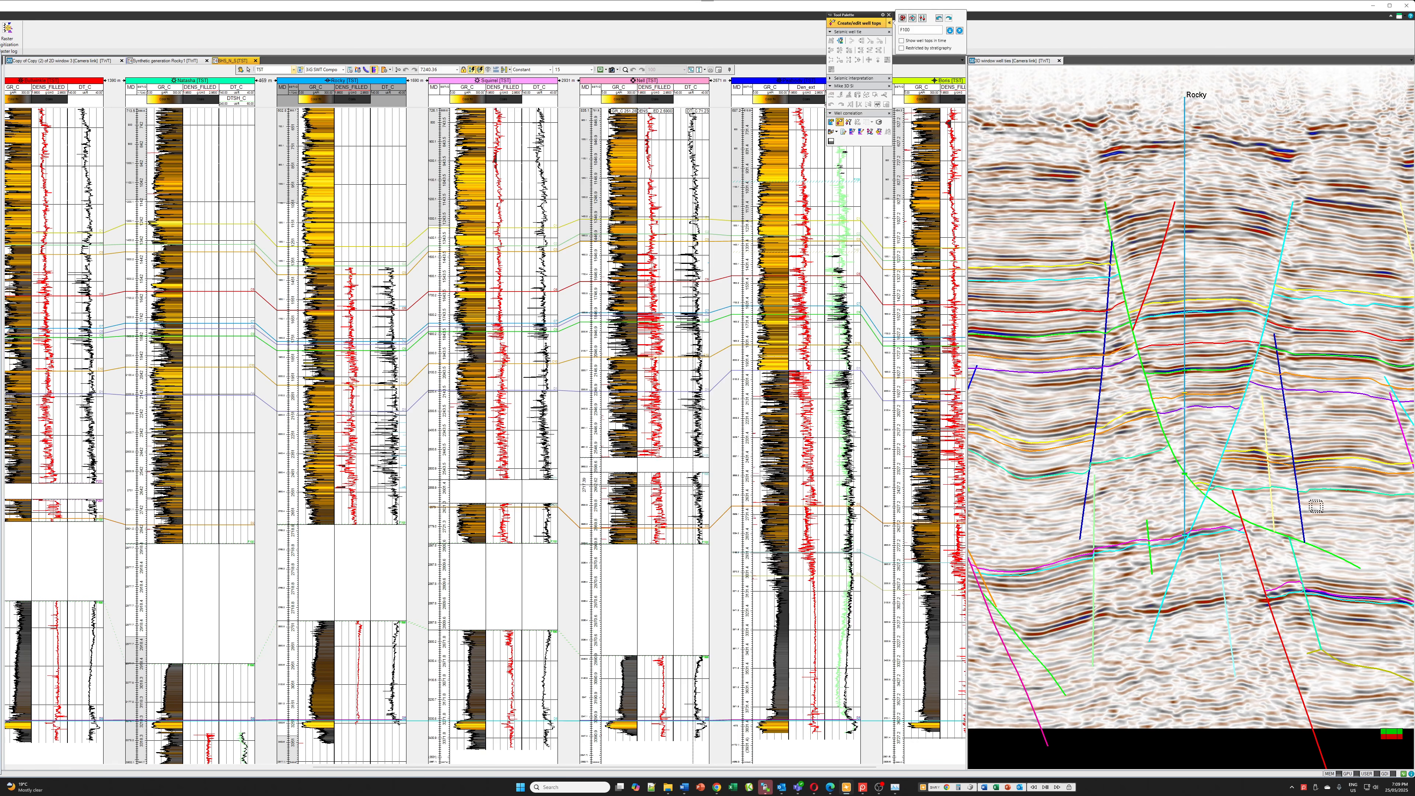
# Compare the well correlation in the SSTVD and TST domains, ending in TST
pyautogui.click(274, 70)
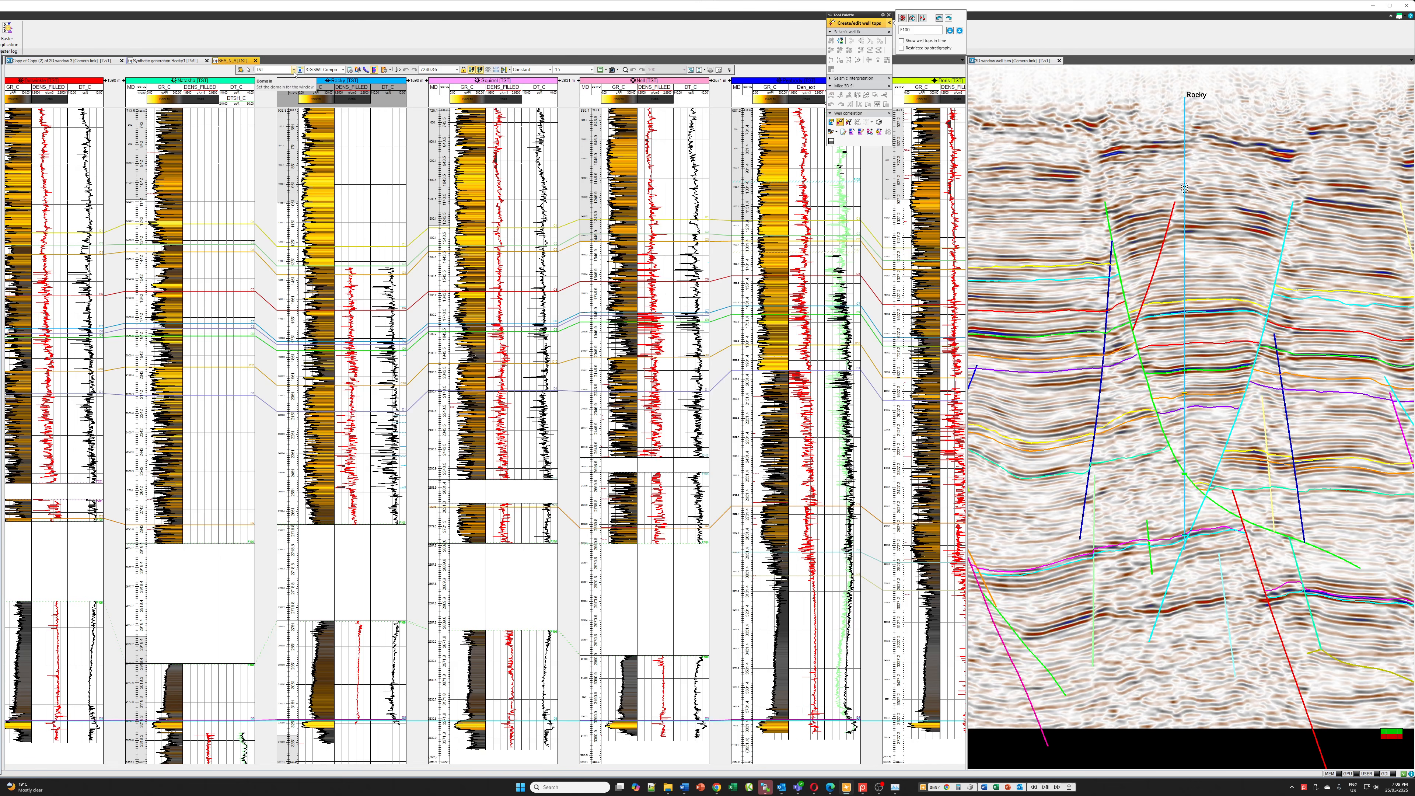
pyautogui.click(277, 86)
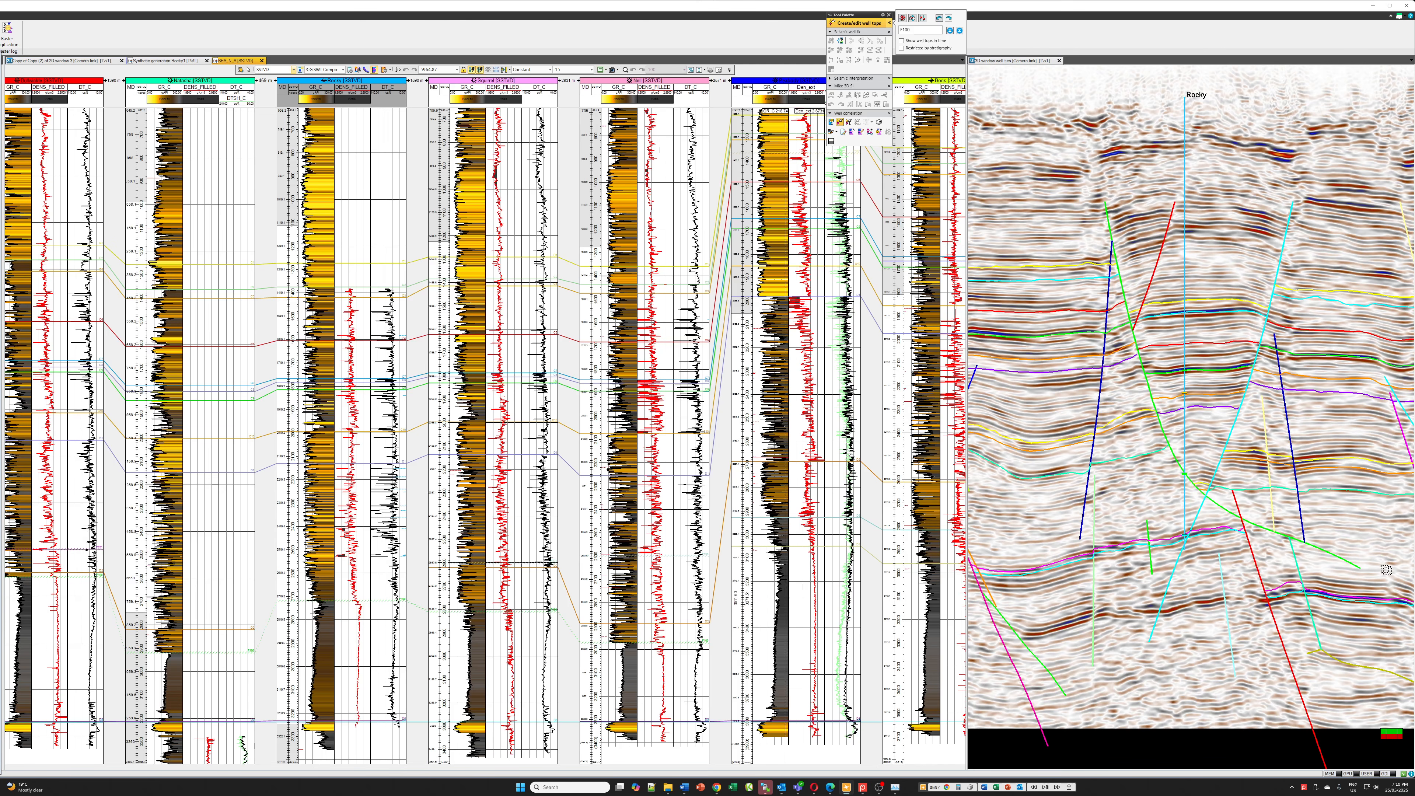
pyautogui.click(293, 71)
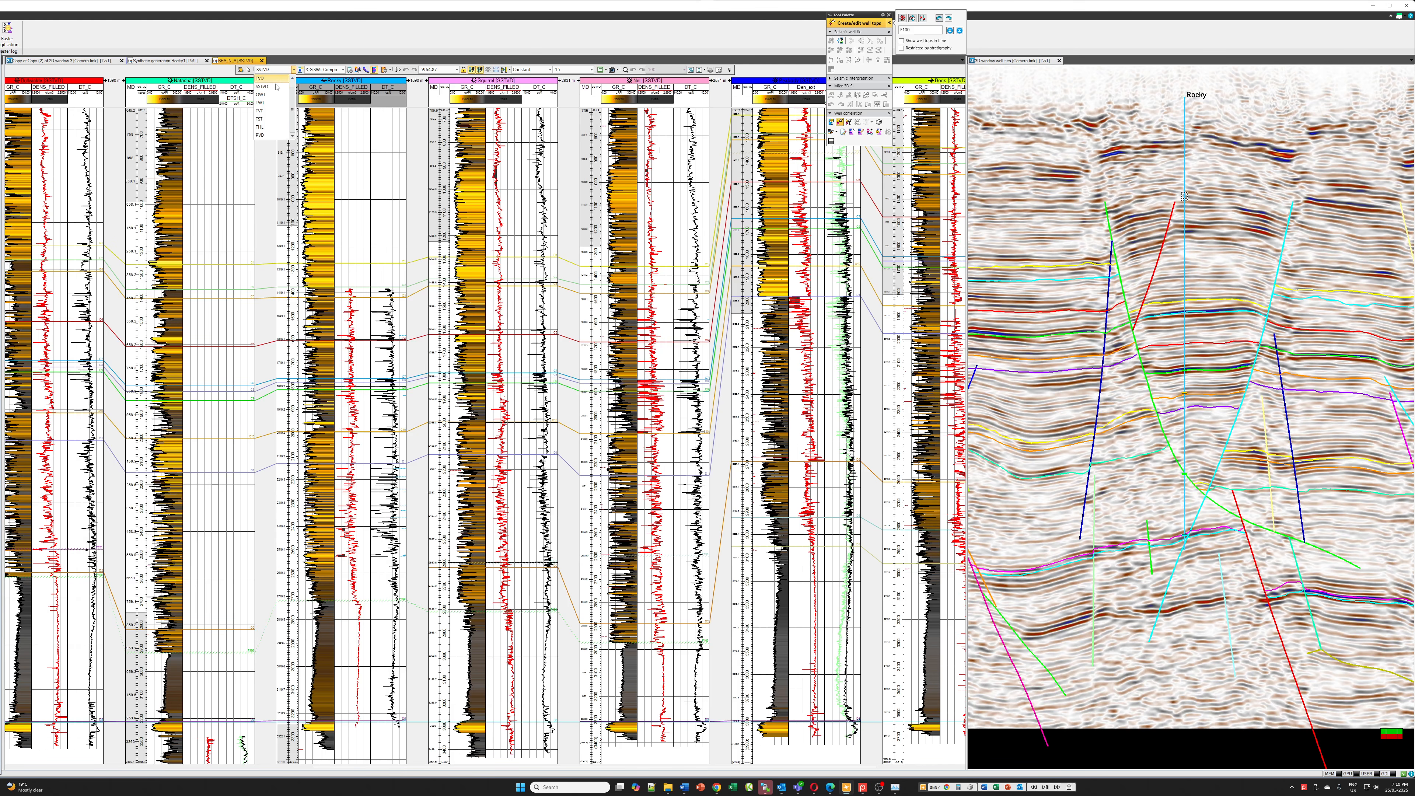
pyautogui.click(260, 119)
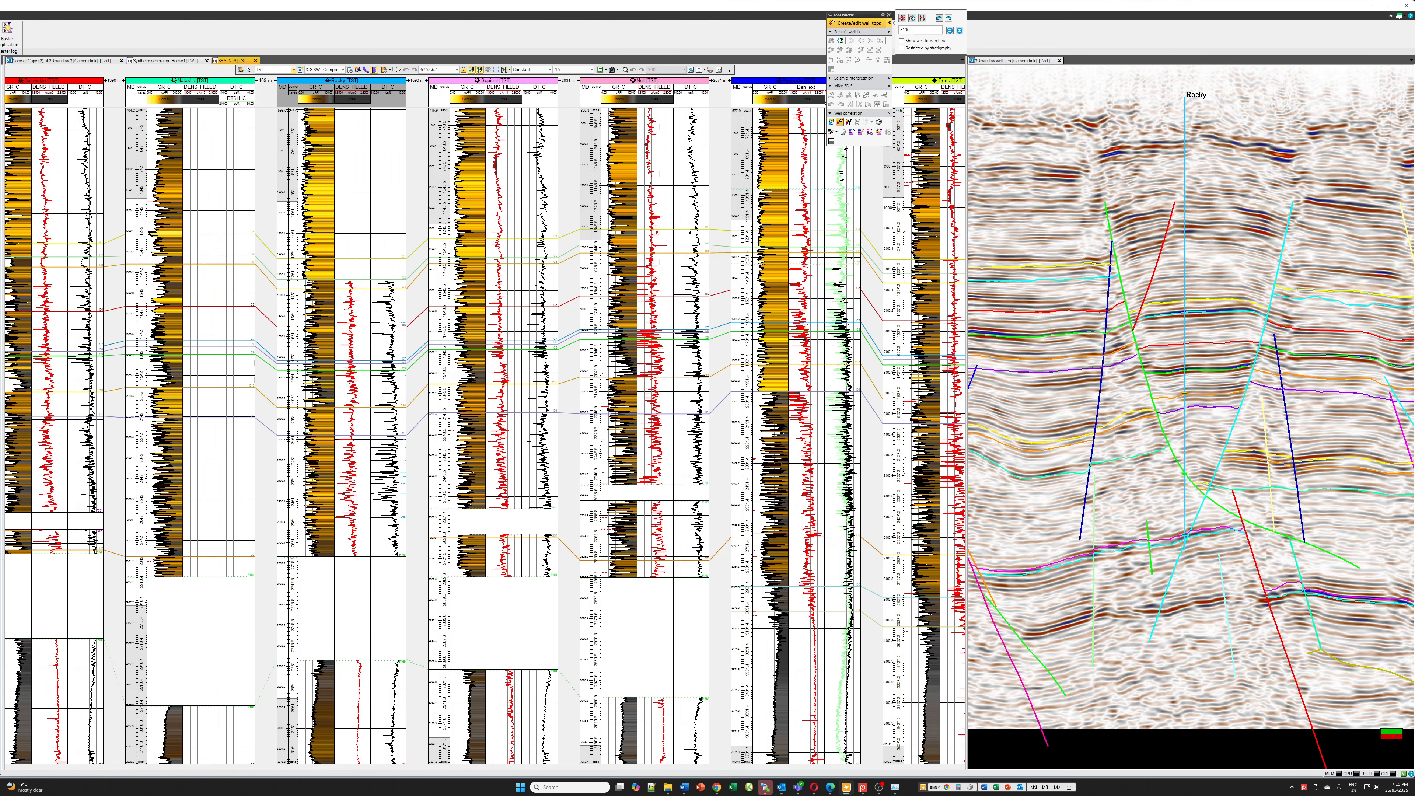
# Open the well tops spreadsheet for Well Markers and place it clear of the Rocky well's logs
pyautogui.moveTo(0, 60); pyautogui.dragTo(106, 56)
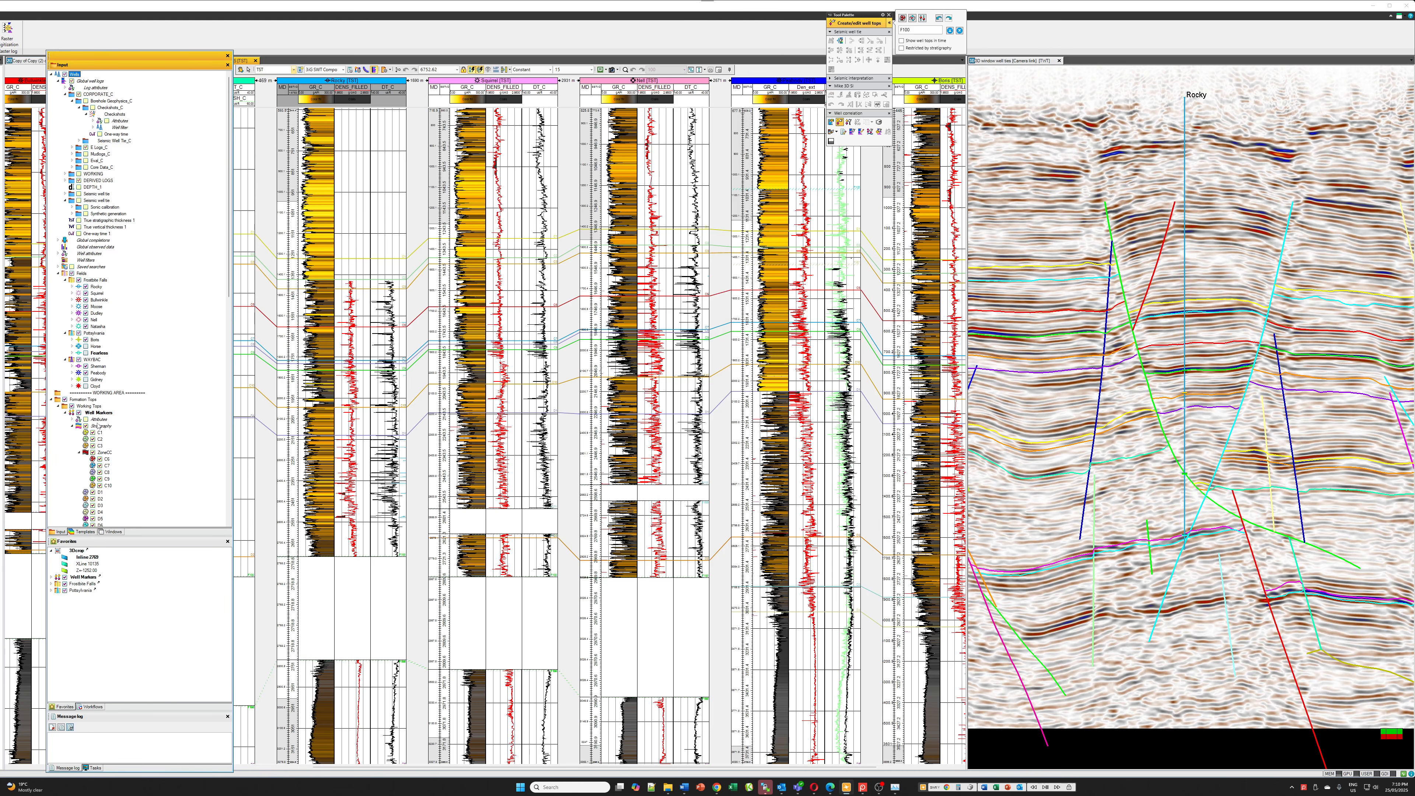
pyautogui.rightClick(104, 414)
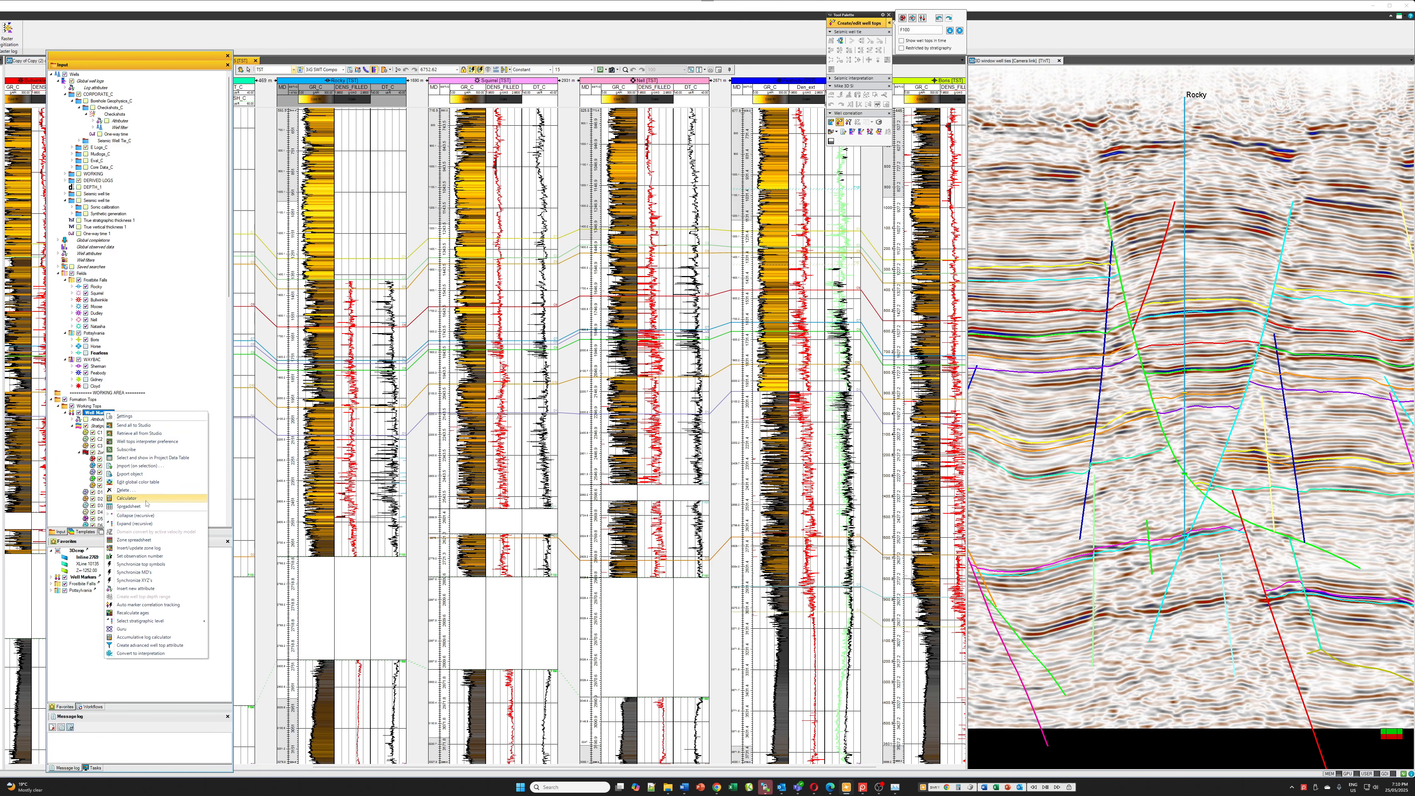
pyautogui.click(142, 506)
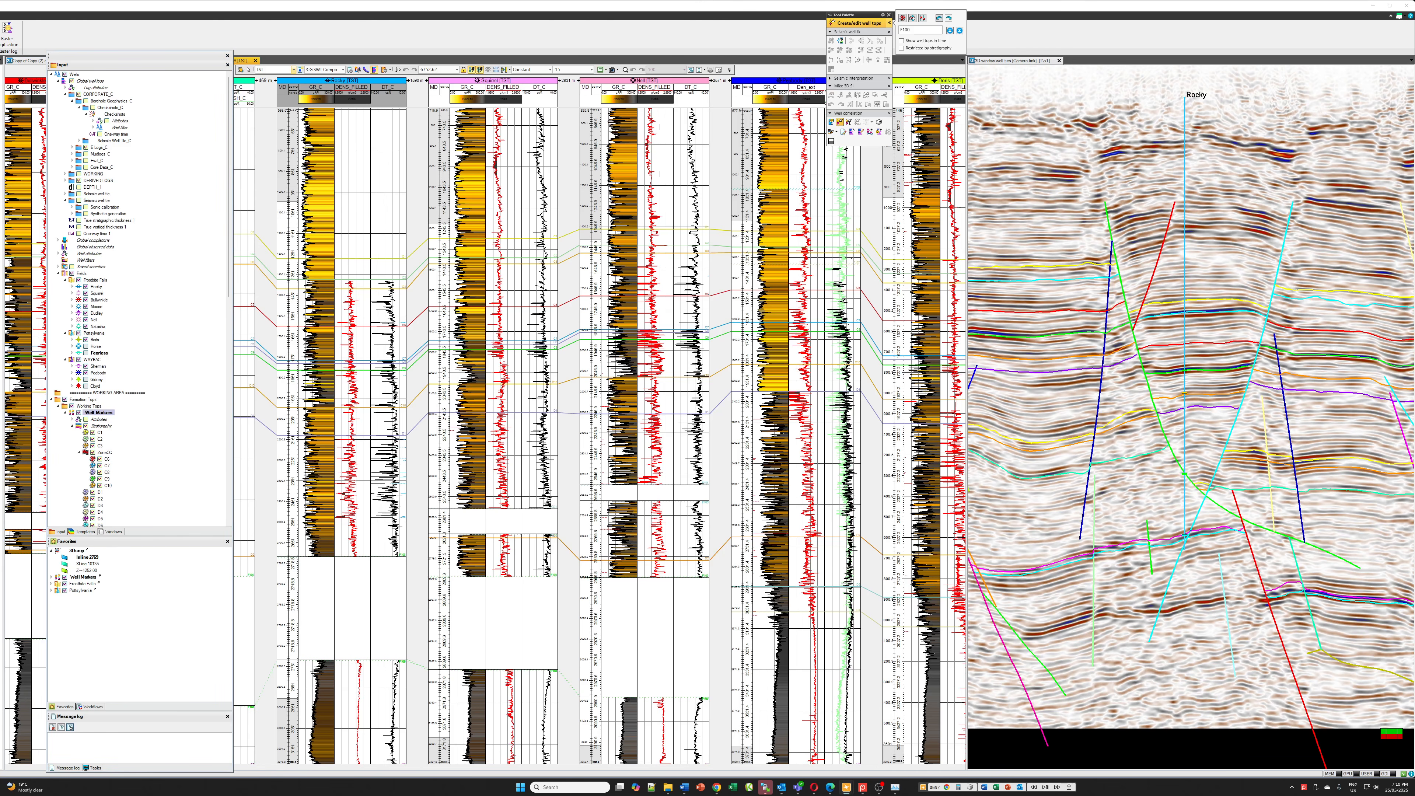
pyautogui.moveTo(184, 213); pyautogui.dragTo(572, 188)
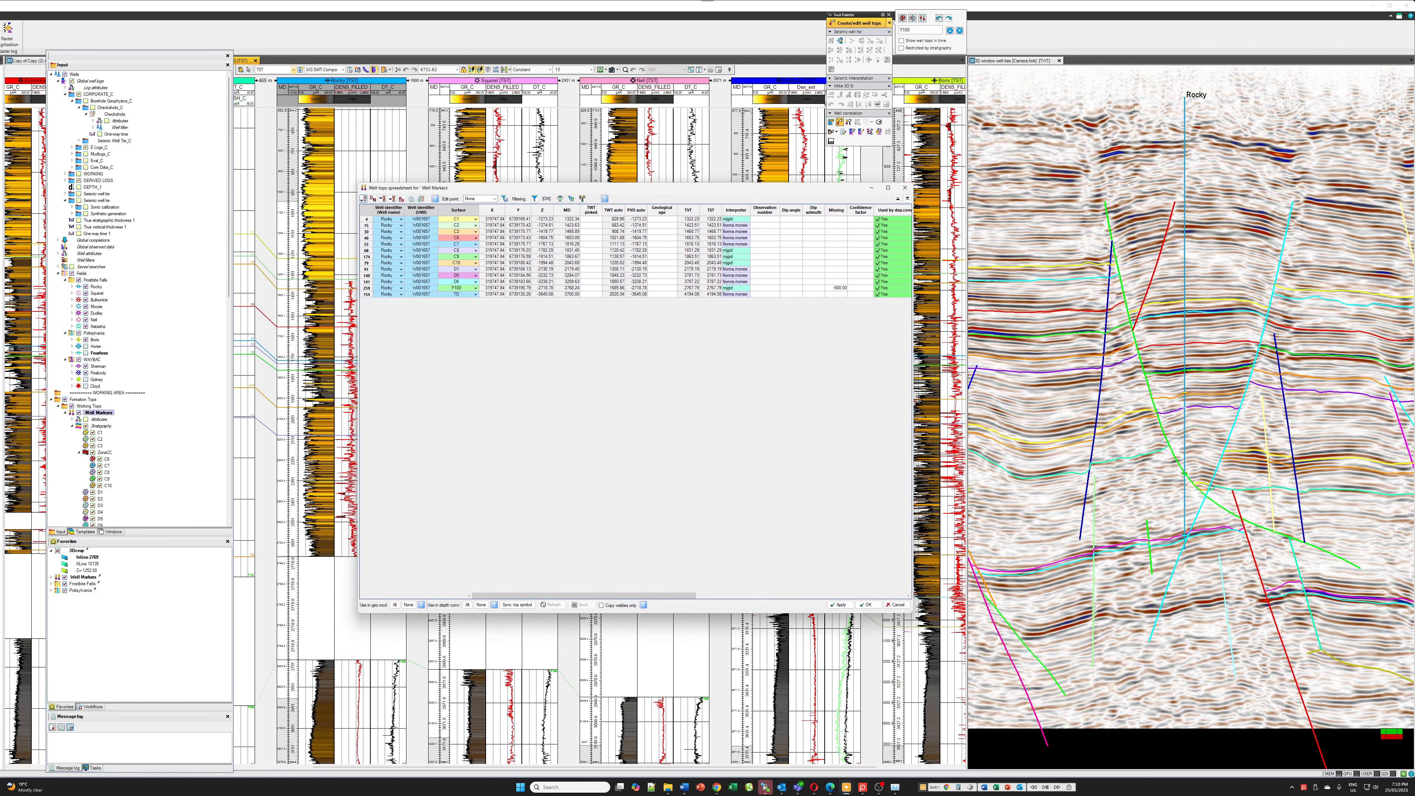
pyautogui.moveTo(172, 58); pyautogui.dragTo(0, 60)
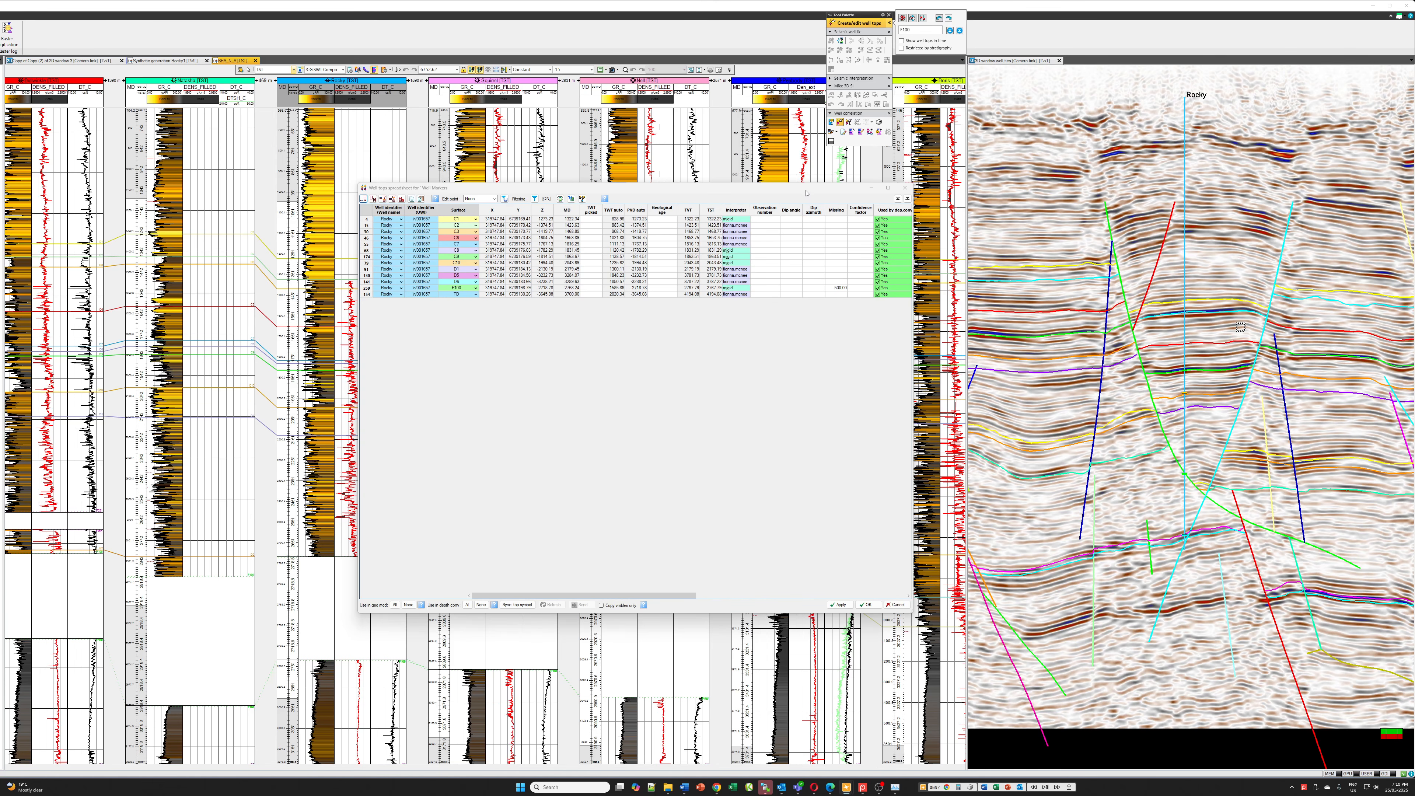
pyautogui.moveTo(806, 192); pyautogui.dragTo(790, 191)
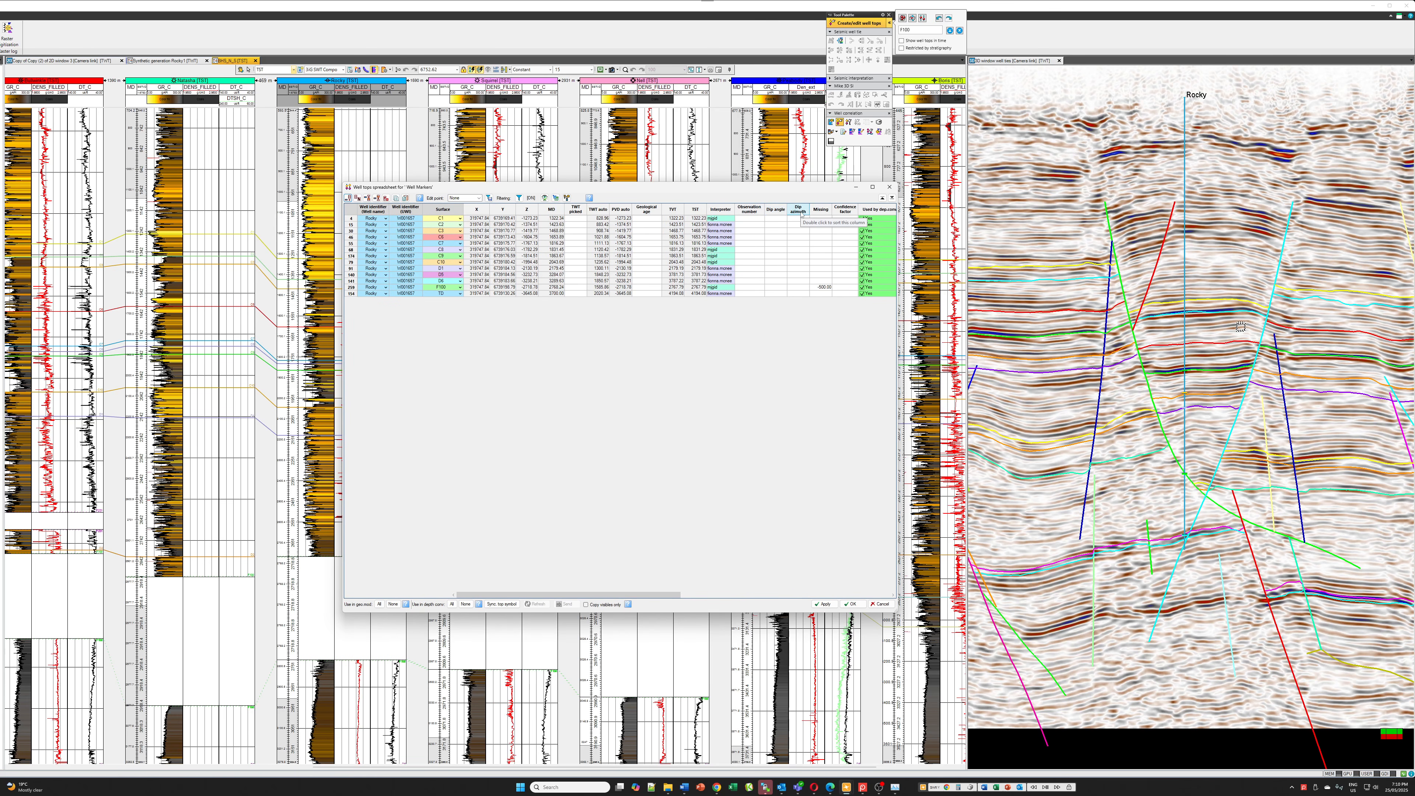
pyautogui.moveTo(804, 188); pyautogui.dragTo(1018, 250)
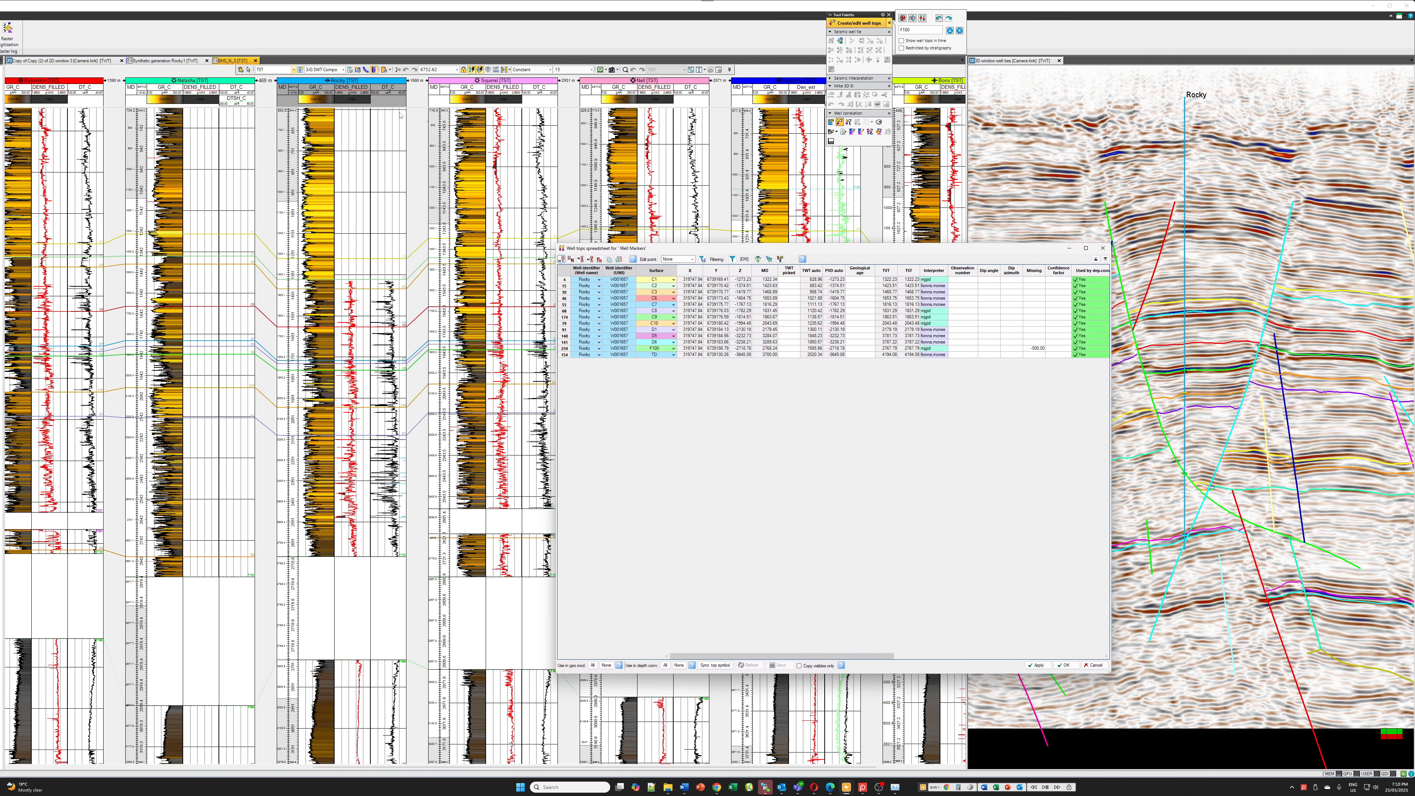
# Show the map window and examine the orientation of the faults around the Rocky well
pyautogui.click(48, 61)
pyautogui.moveTo(704, 252); pyautogui.dragTo(0, 199)
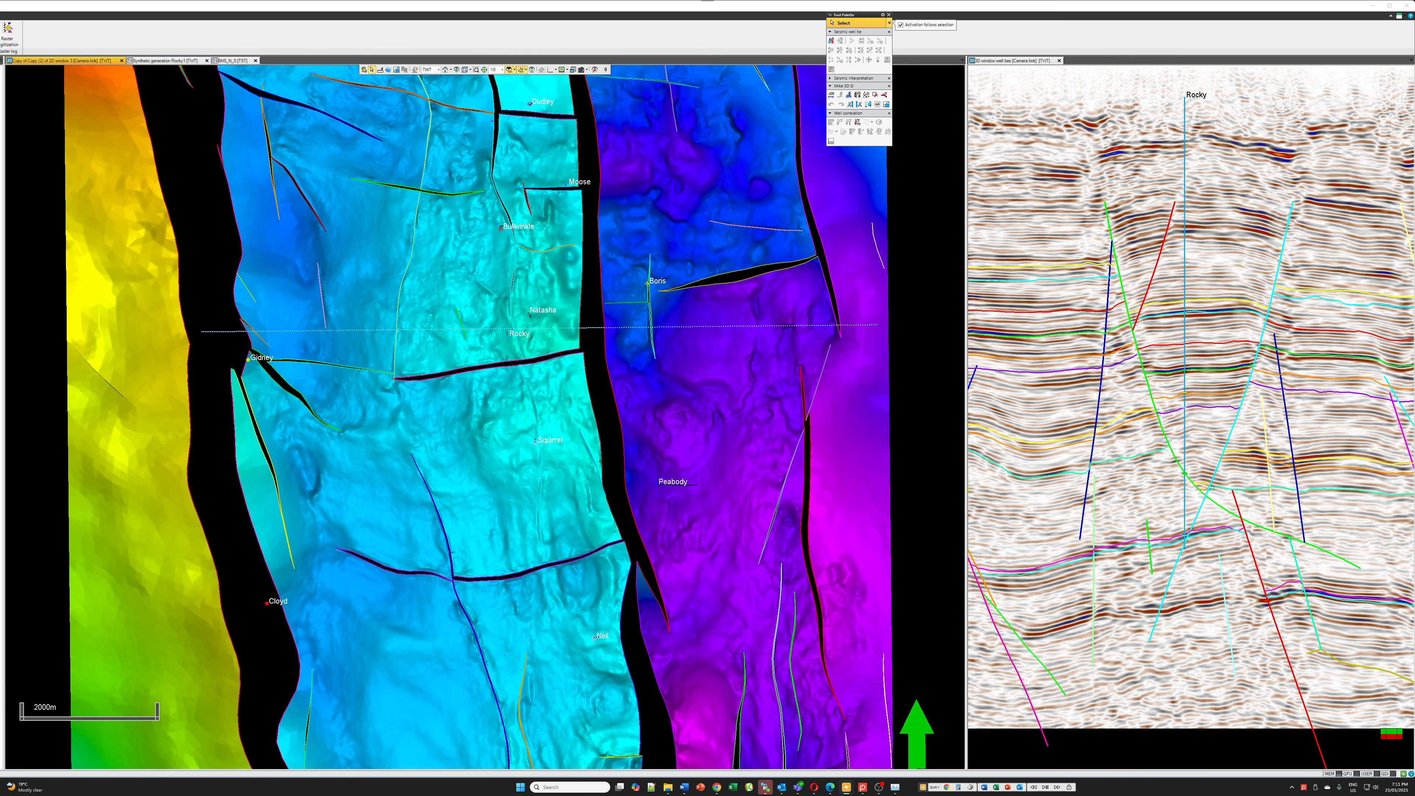
pyautogui.press('Escape')
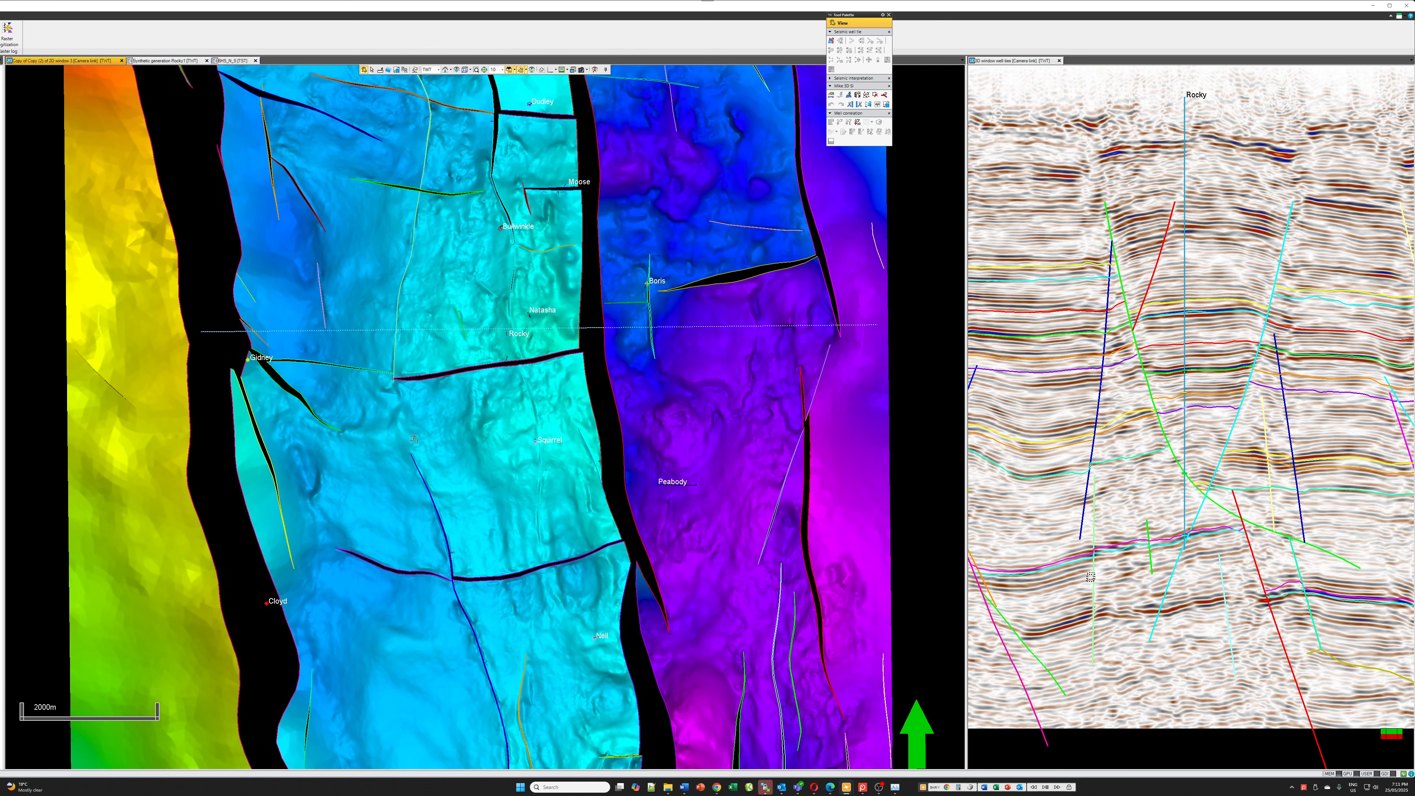
pyautogui.scroll(-3, 422, 427)
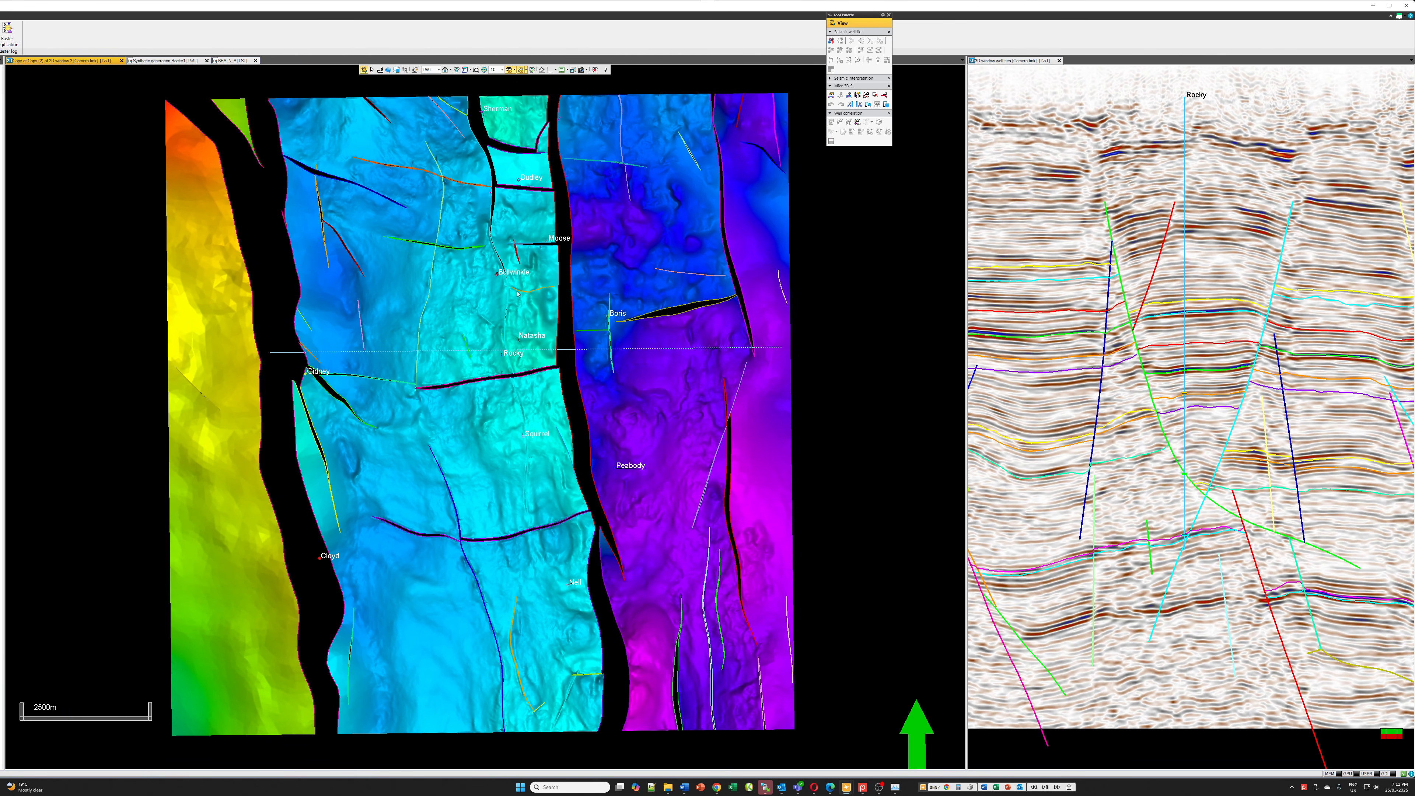
pyautogui.press('Escape')
# Give the Rocky F100 marker a dip angle of 40 and a dip azimuth of 80 in the well tops spreadsheet, and apply
pyautogui.moveTo(0, 279); pyautogui.dragTo(736, 246)
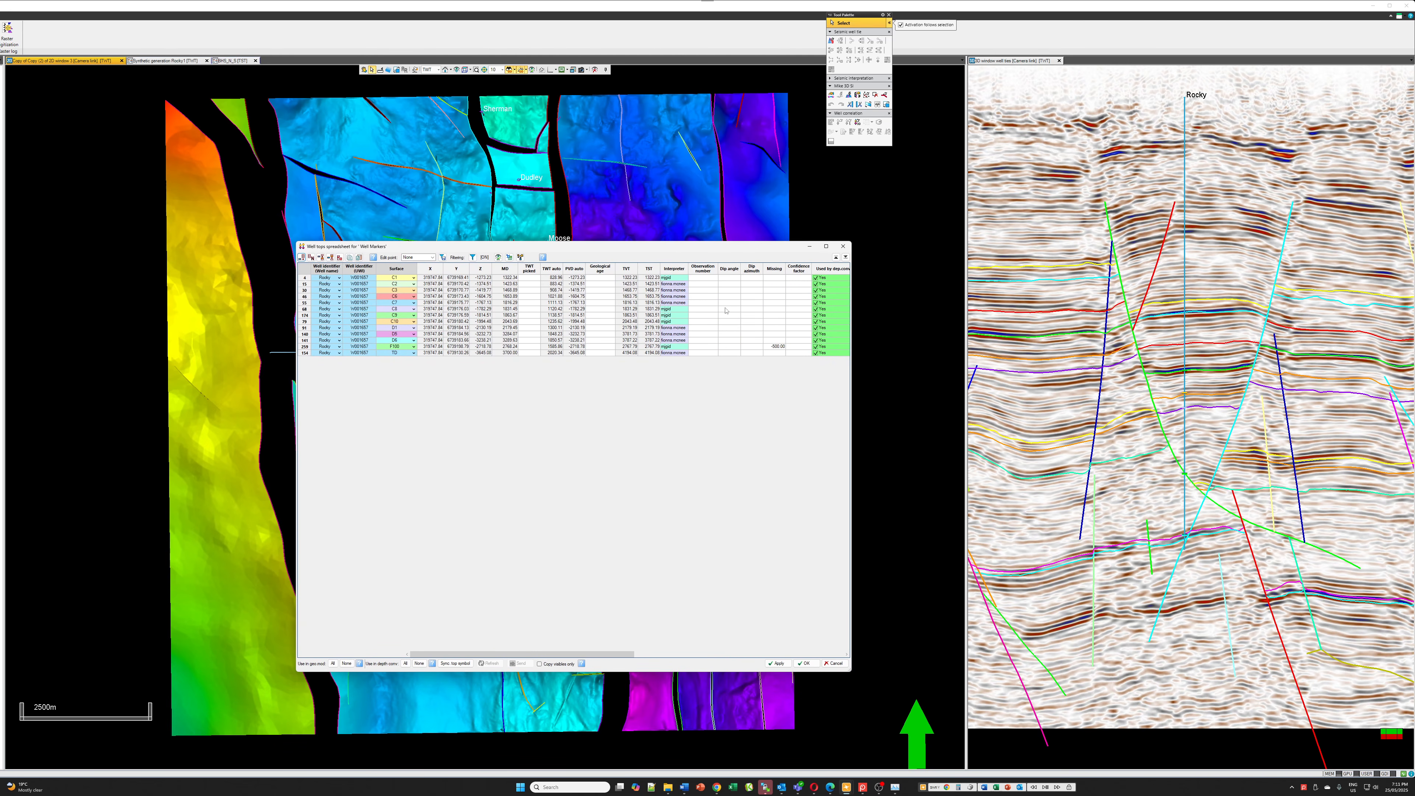
pyautogui.doubleClick(748, 347)
pyautogui.doubleClick(723, 347)
pyautogui.click(778, 662)
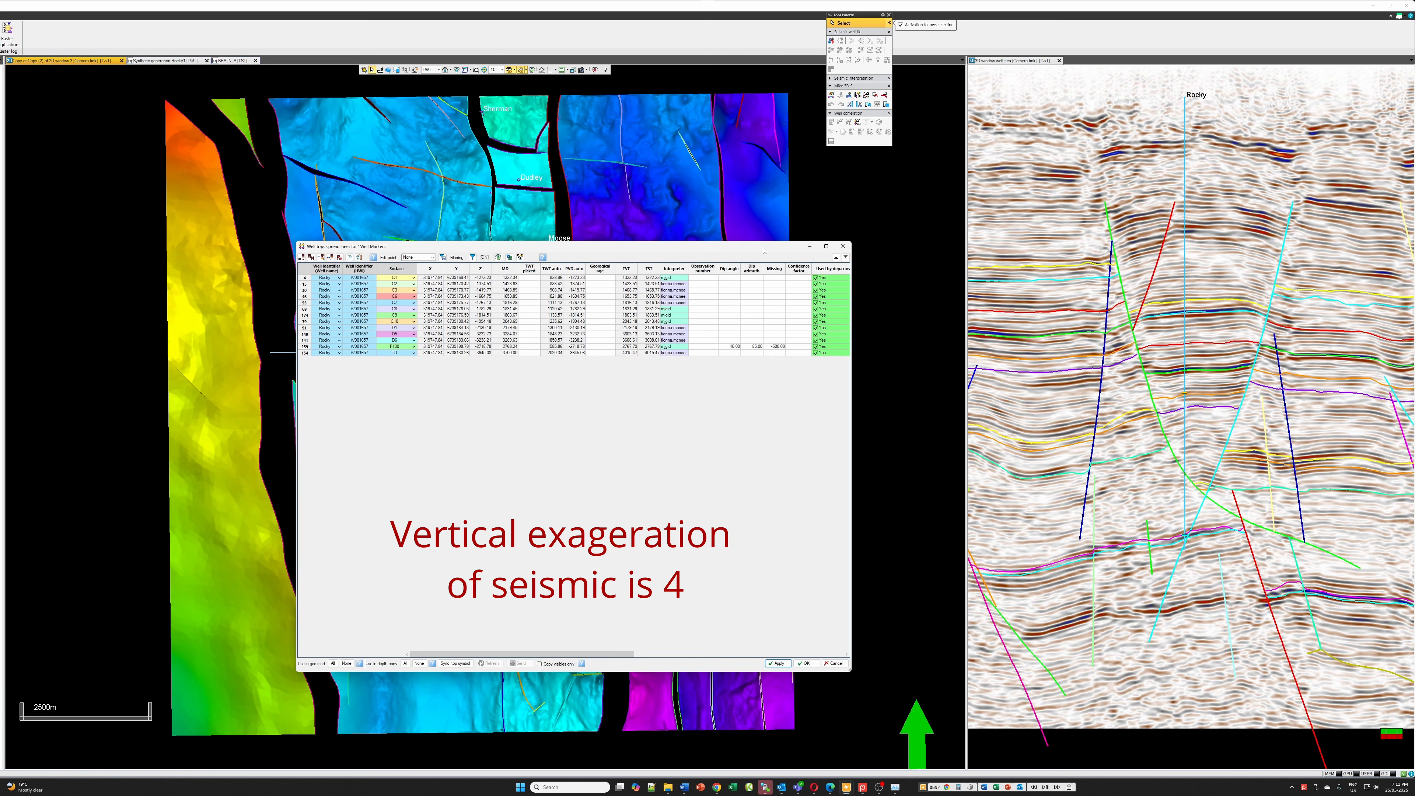
# Set the dip angle of the Rocky F100 marker to 22 to align its symbol with the green fault in the seismic section
pyautogui.moveTo(763, 250); pyautogui.dragTo(643, 232)
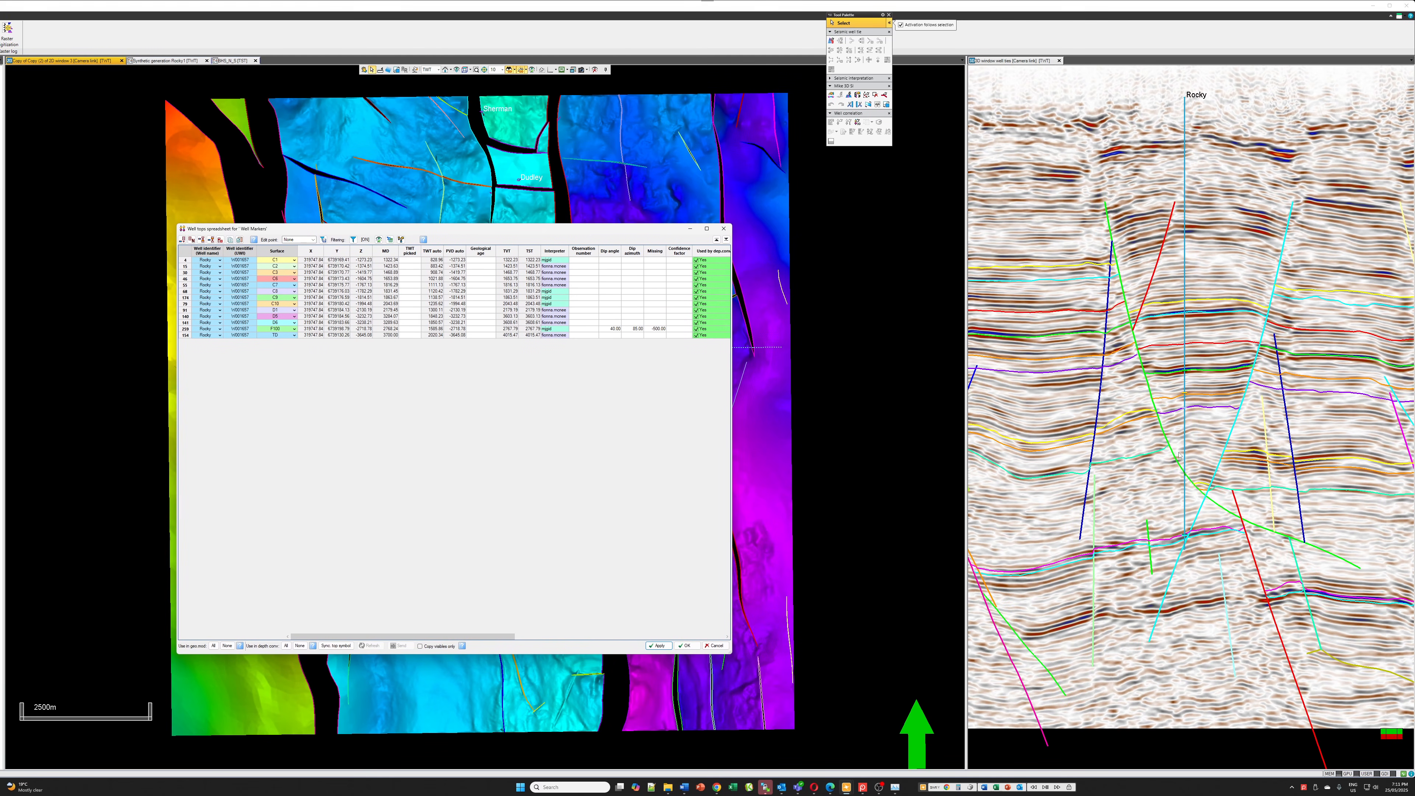
pyautogui.click(1165, 414)
pyautogui.scroll(5, 1181, 477)
pyautogui.scroll(3, 1181, 477)
pyautogui.moveTo(1180, 477); pyautogui.dragTo(1186, 301)
pyautogui.press('m')
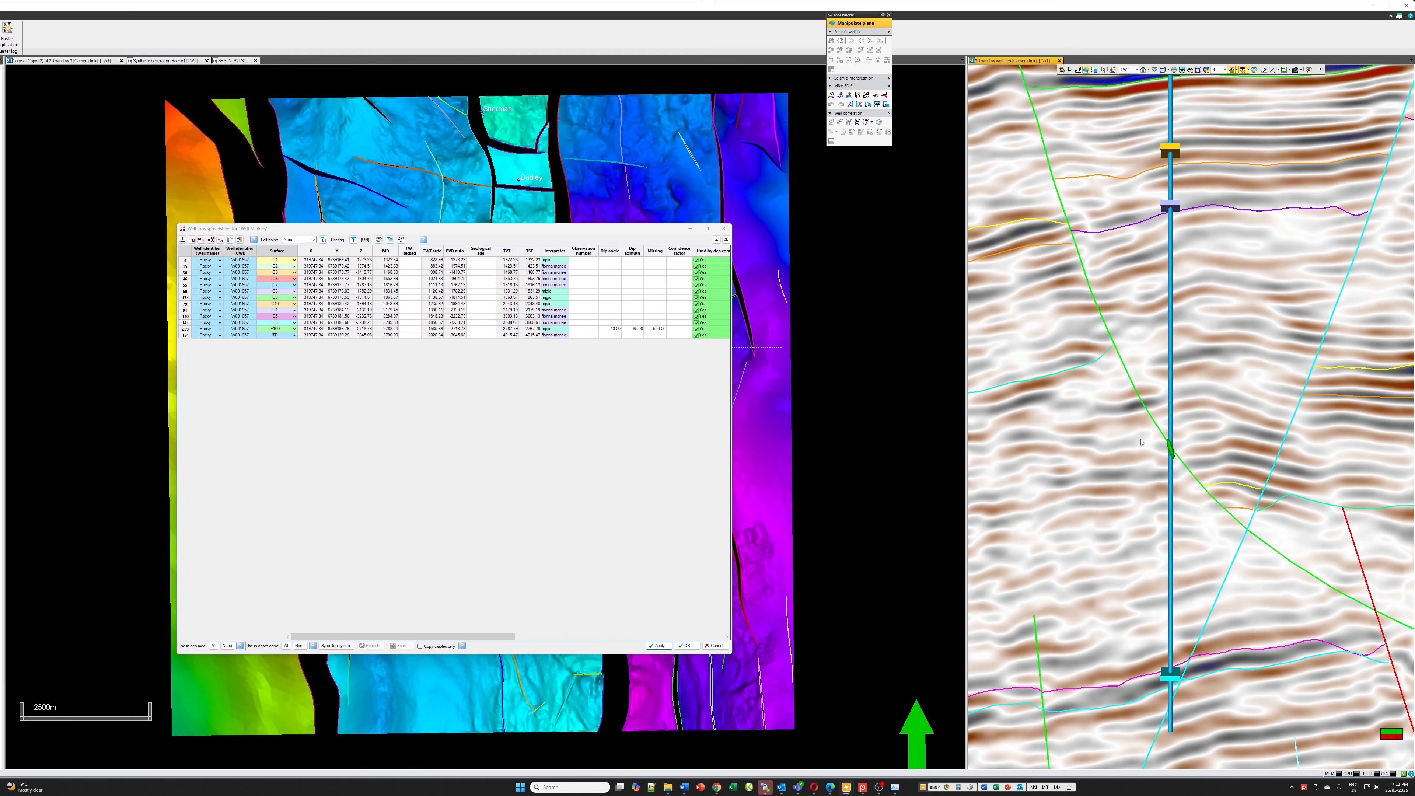
pyautogui.doubleClick(616, 329)
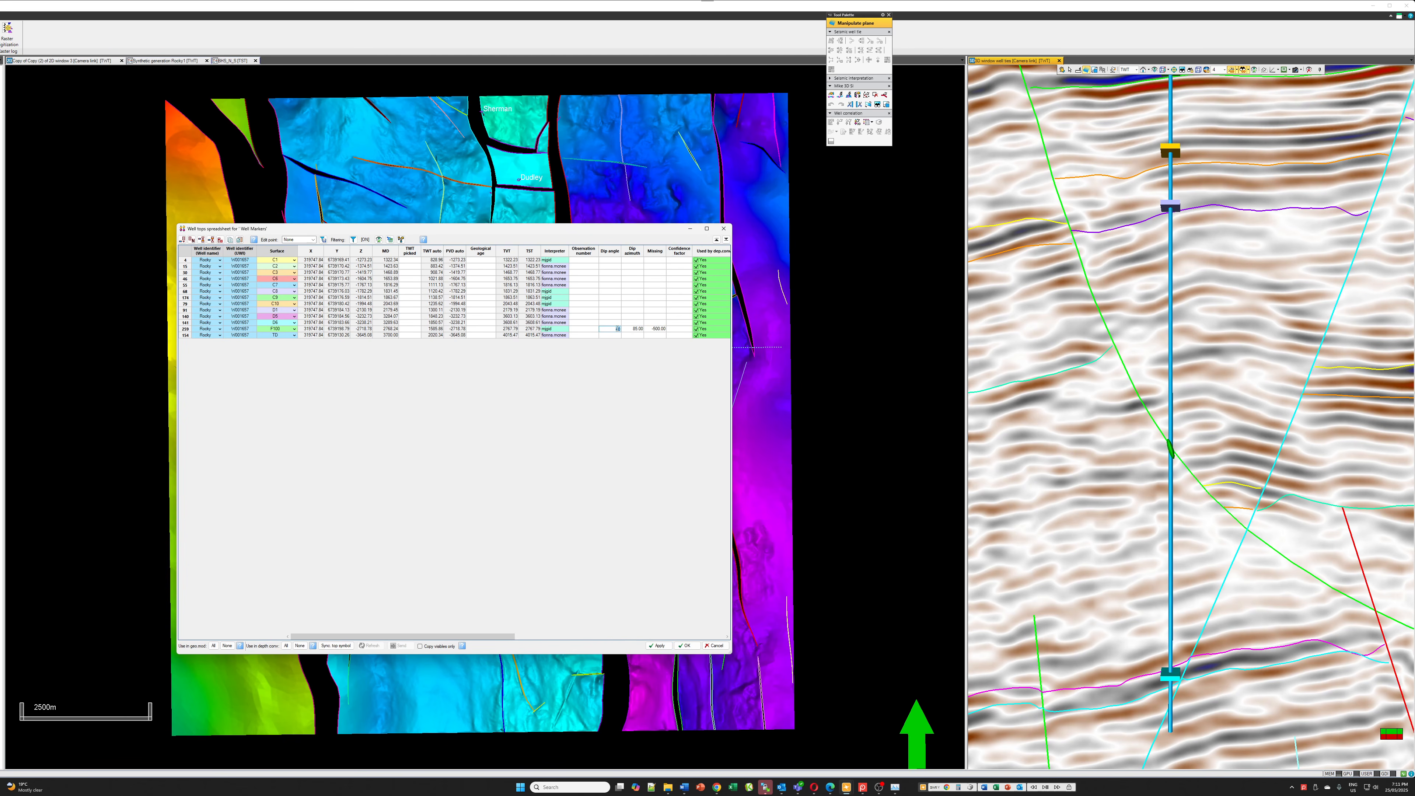
pyautogui.write('32')
pyautogui.press('Return')
pyautogui.click(1179, 458)
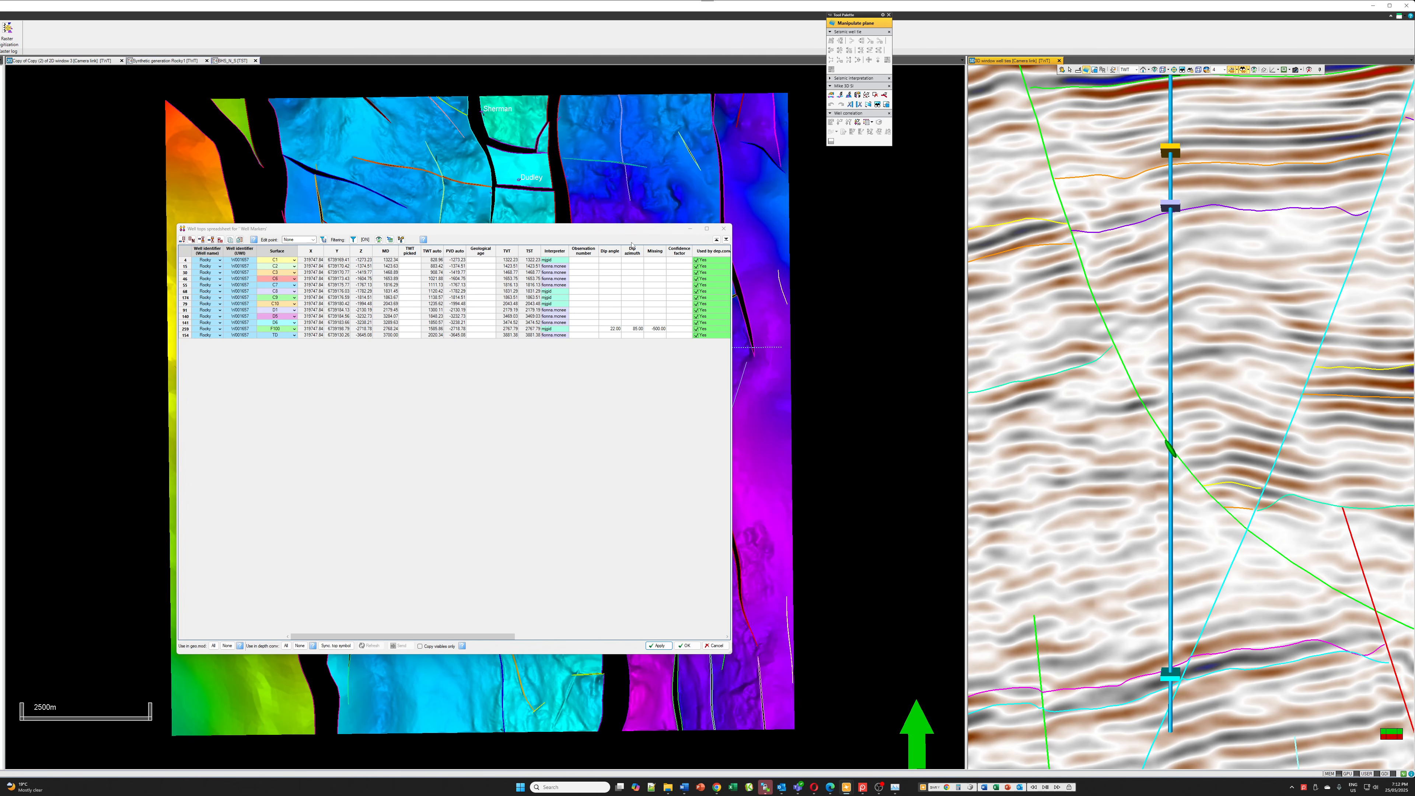
# Show the well correlation section beside the spreadsheet, and set and apply a missing value of -1000 for the Rocky F100 marker
pyautogui.moveTo(645, 231); pyautogui.dragTo(1278, 275)
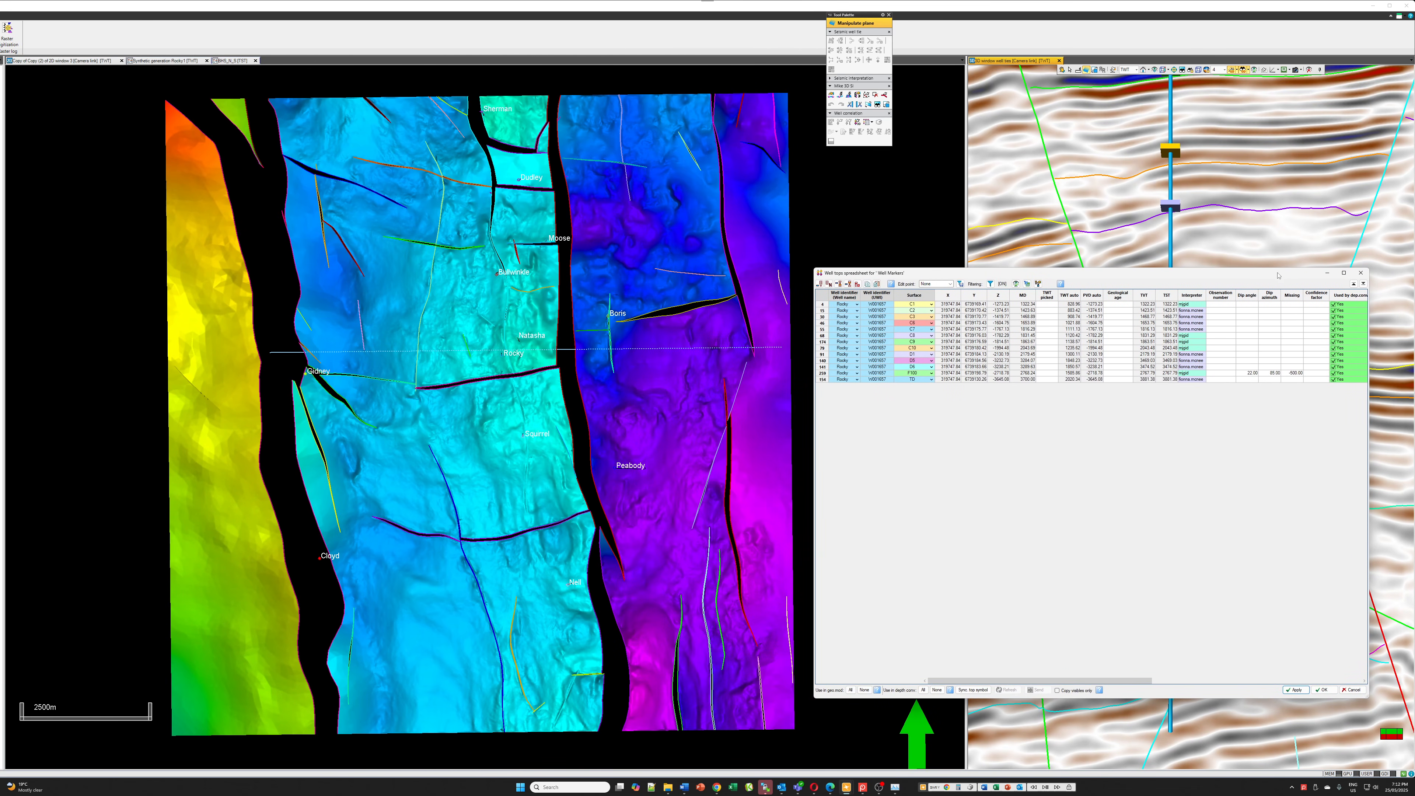
pyautogui.click(231, 60)
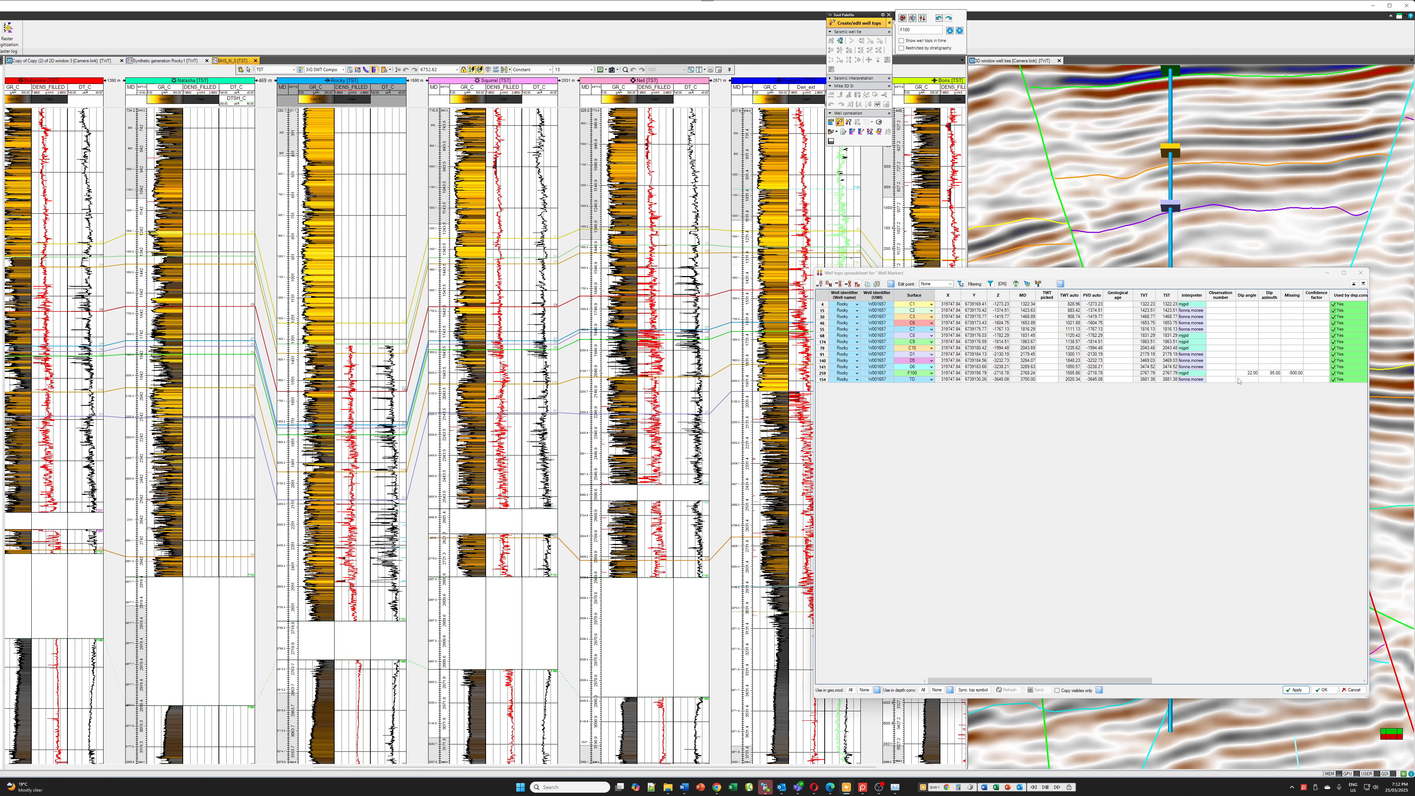
pyautogui.doubleClick(1294, 373)
pyautogui.write('-')
pyautogui.write('1800')
pyautogui.click(1294, 690)
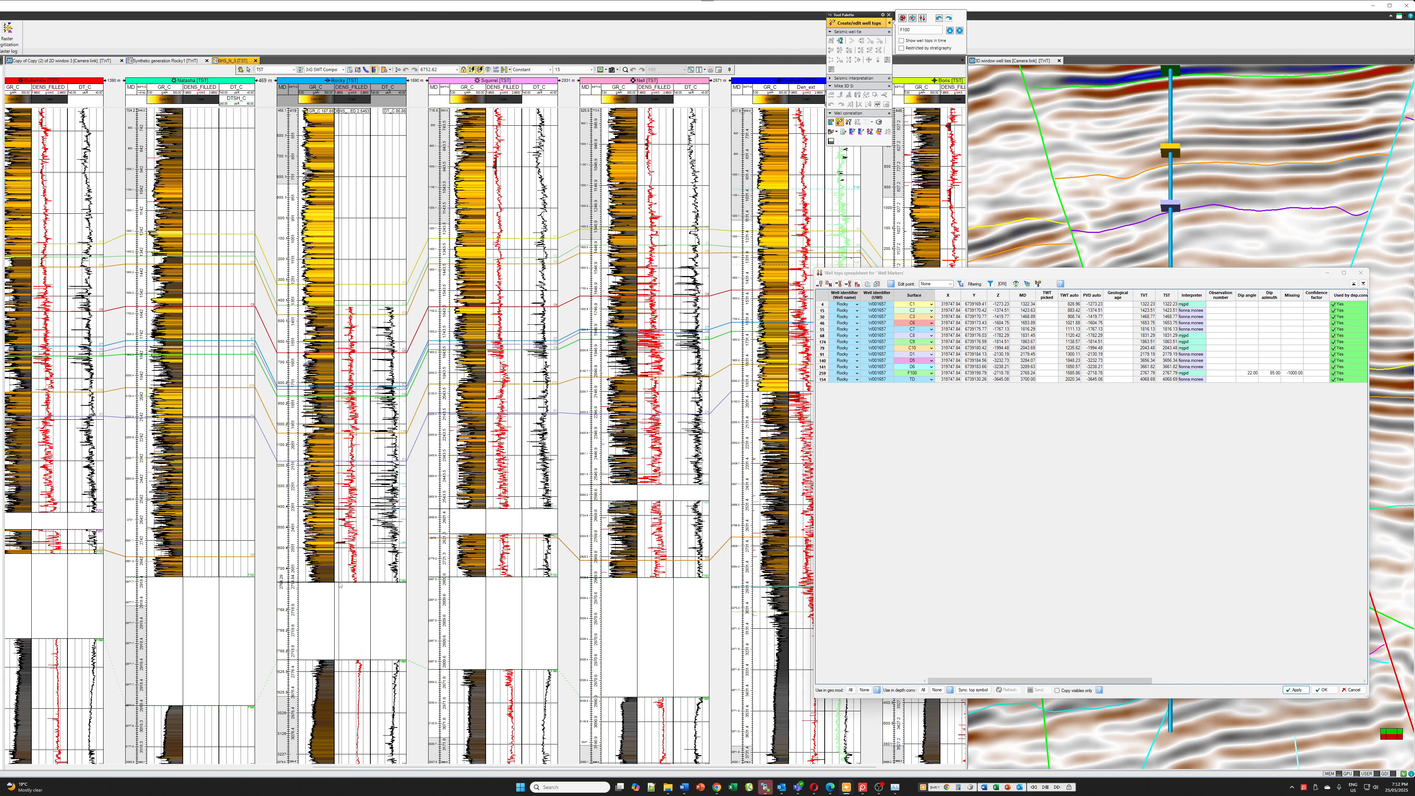
# Set the missing value of the Rocky F100 marker to -1570, apply it, and close the well tops spreadsheet
pyautogui.doubleClick(1290, 374)
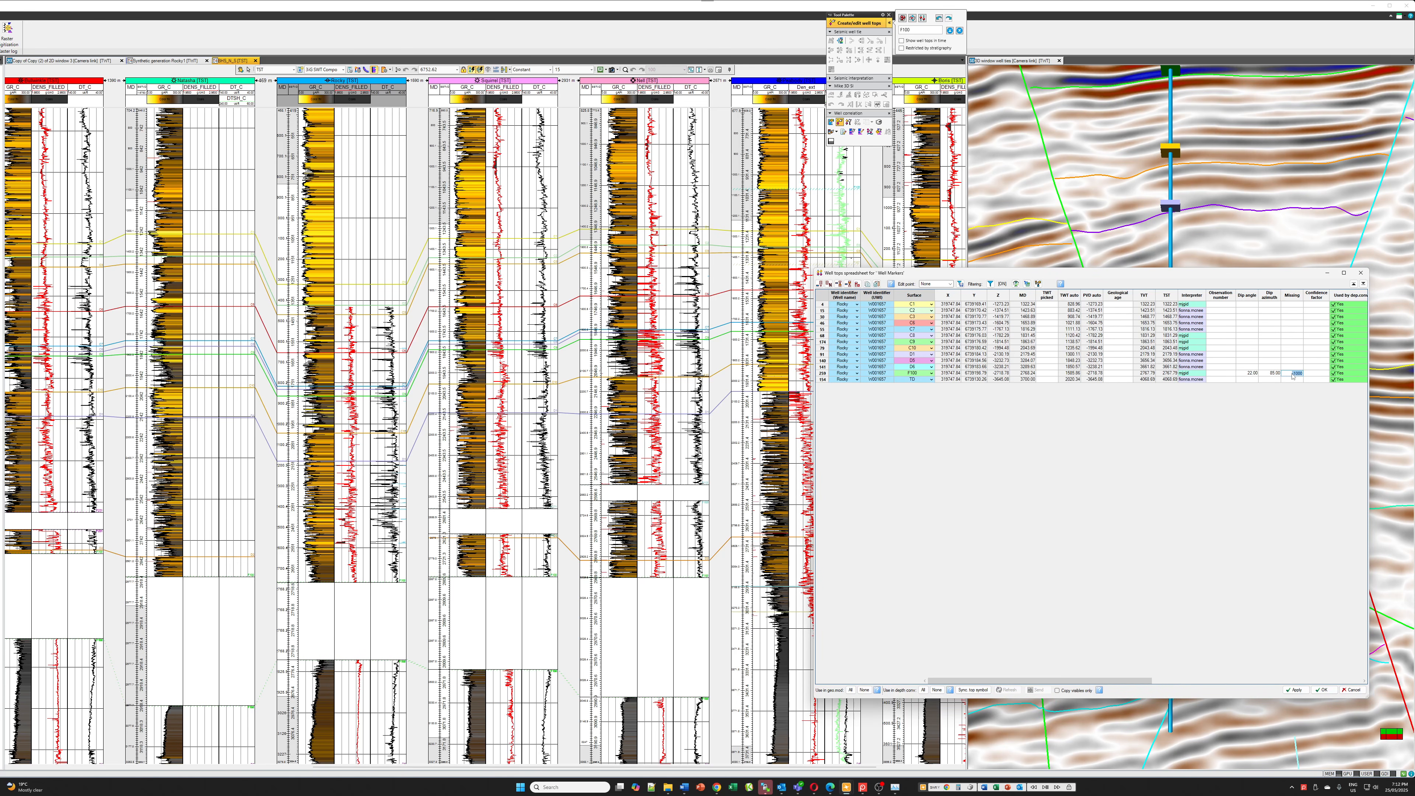
pyautogui.write('-1570')
pyautogui.click(1295, 690)
pyautogui.click(468, 501)
pyautogui.scroll(-3, 296, 471)
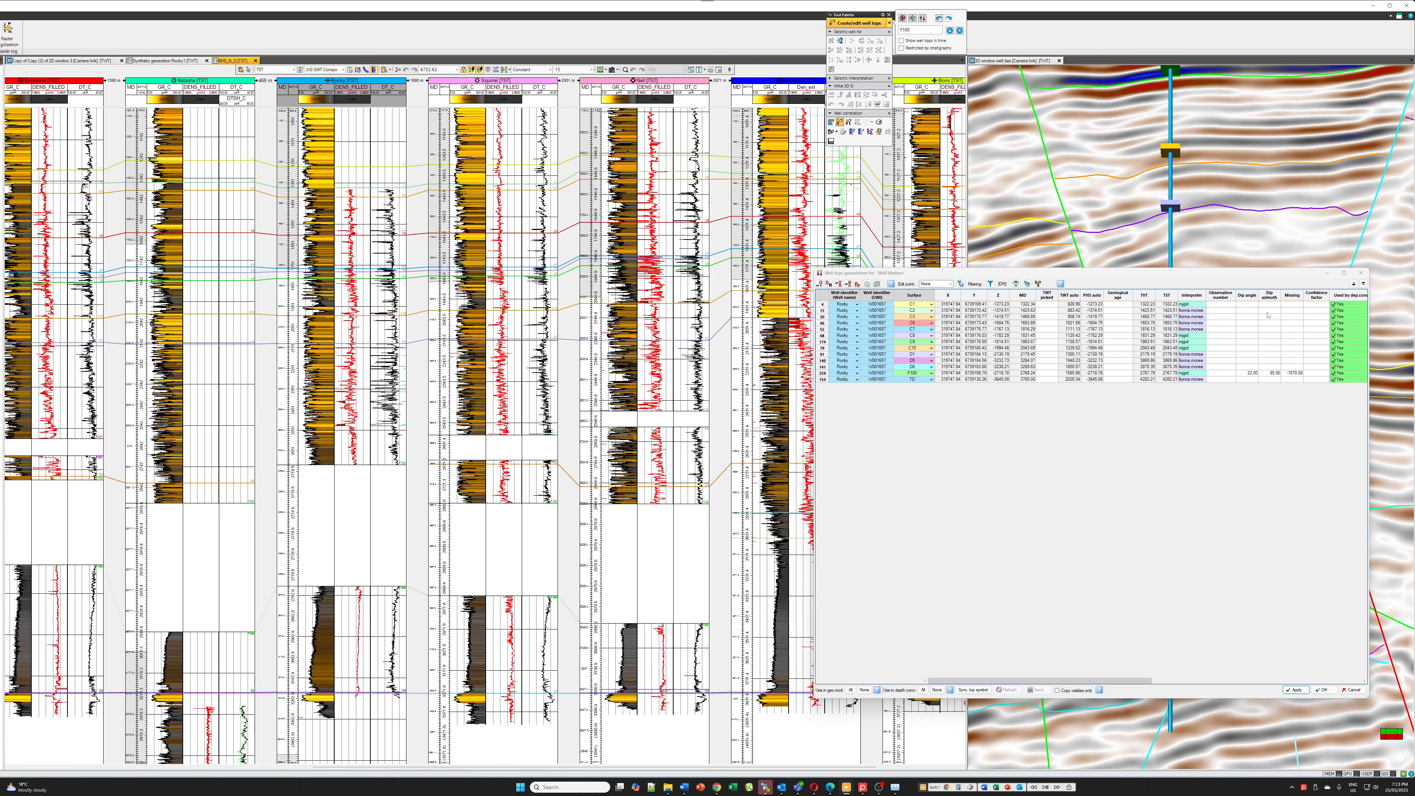
pyautogui.click(1361, 273)
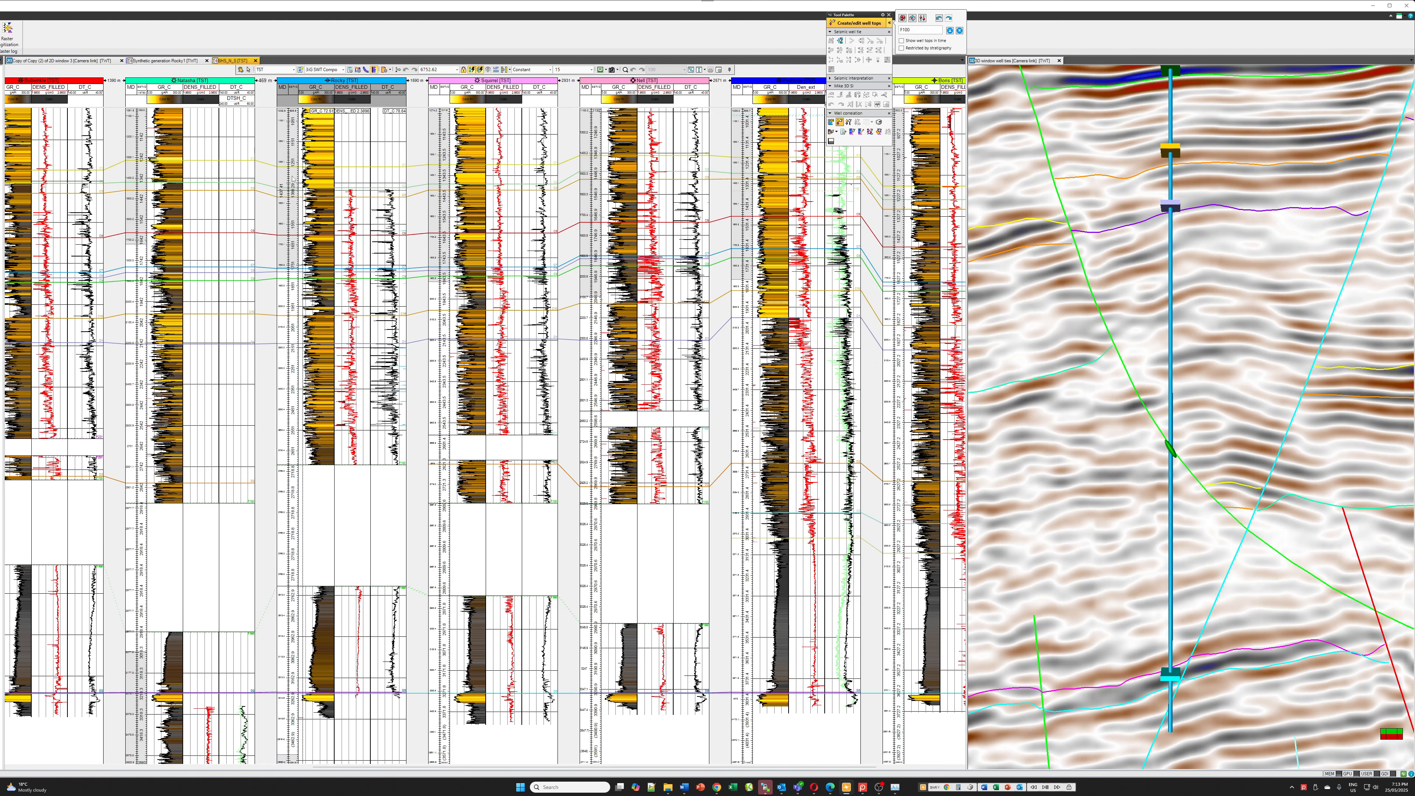
# Check the effect of the F100 missing section by viewing the wells in SSTVD and again in TST
pyautogui.click(293, 69)
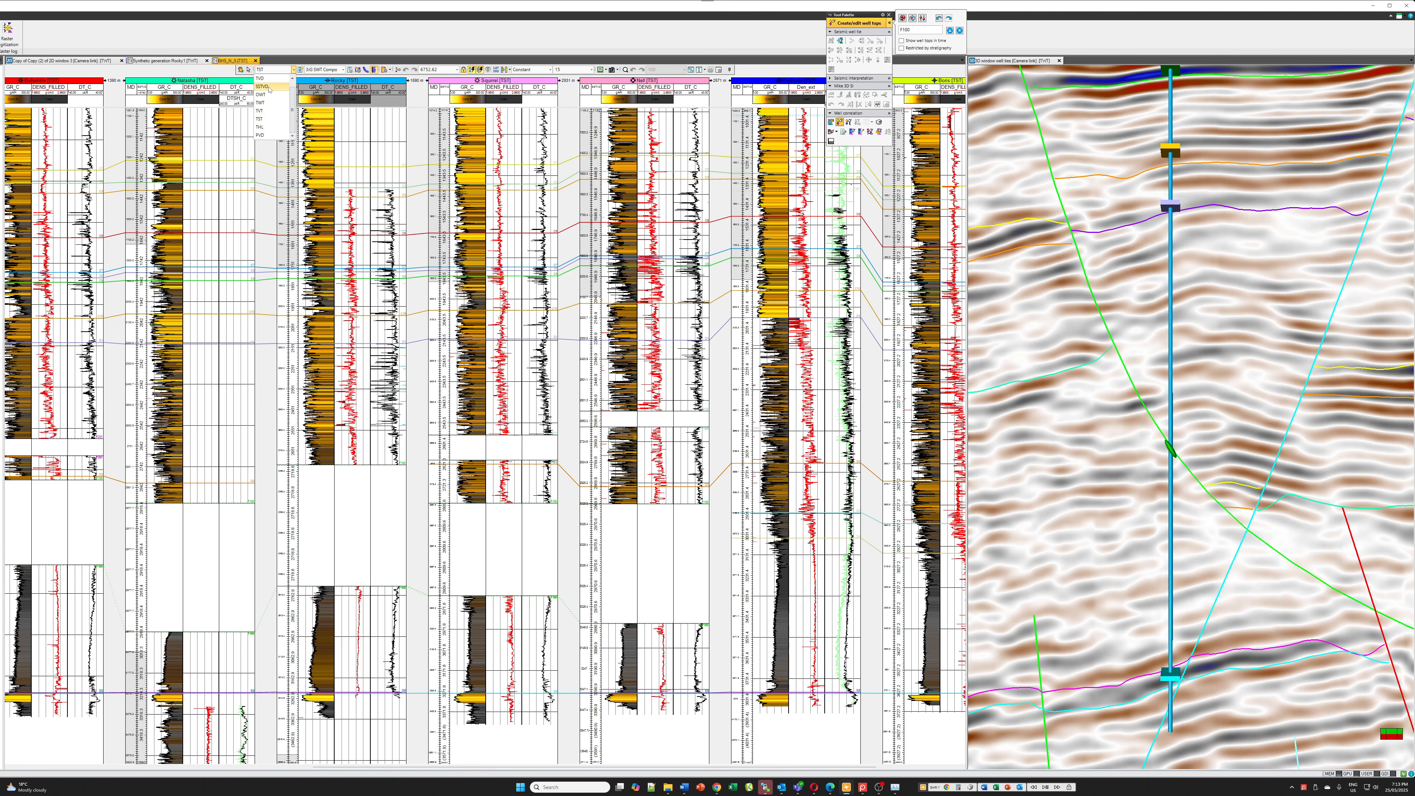
pyautogui.click(270, 89)
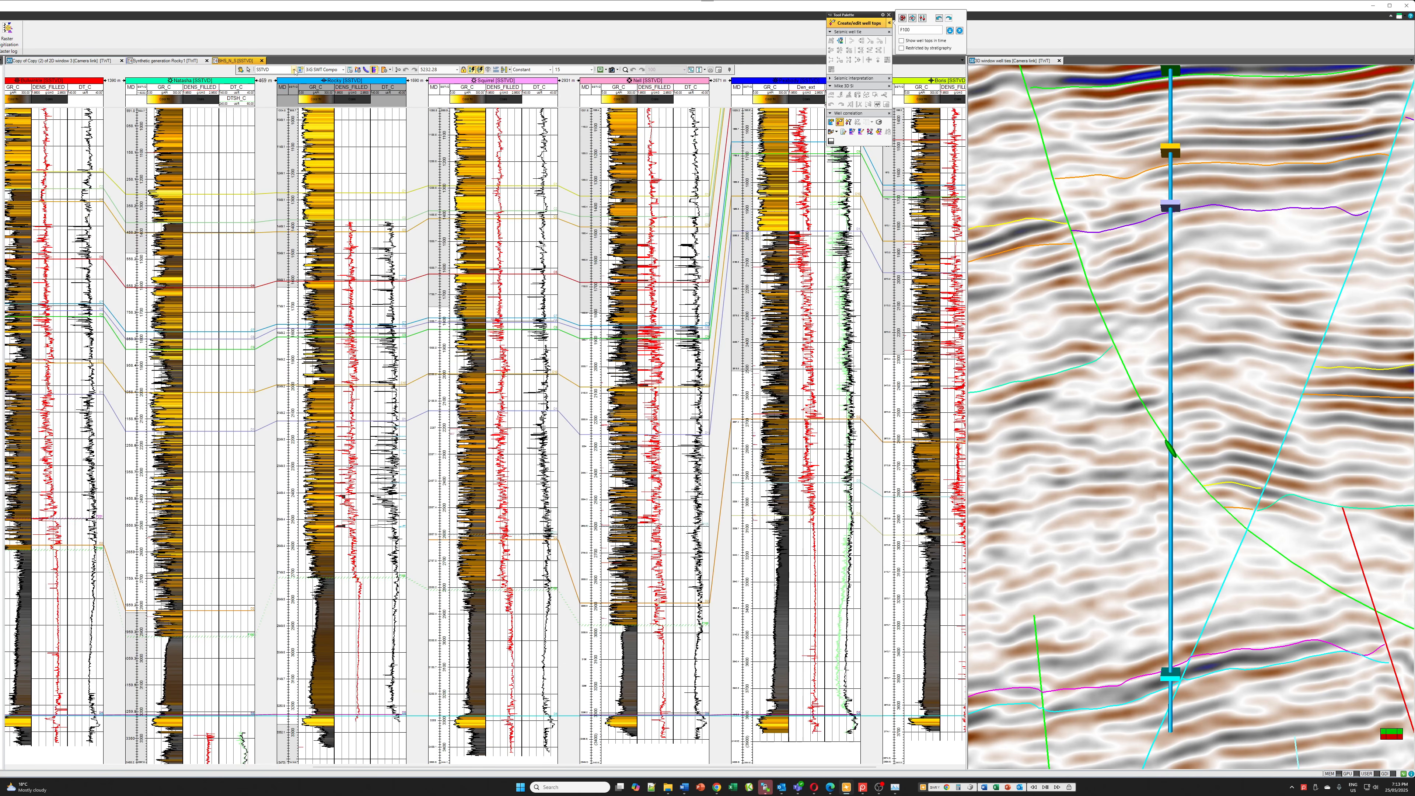
pyautogui.click(294, 70)
pyautogui.click(268, 119)
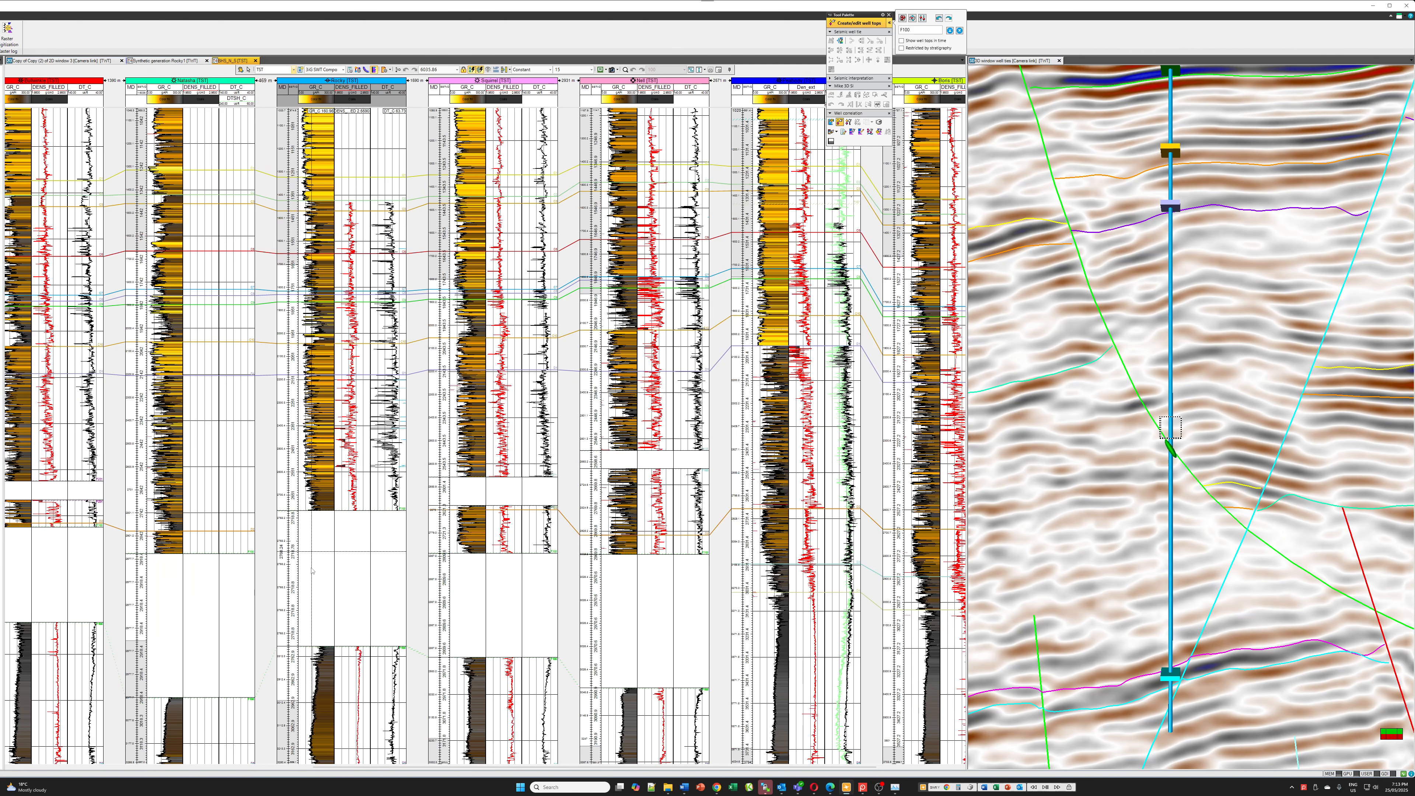
pyautogui.scroll(-4, 312, 570)
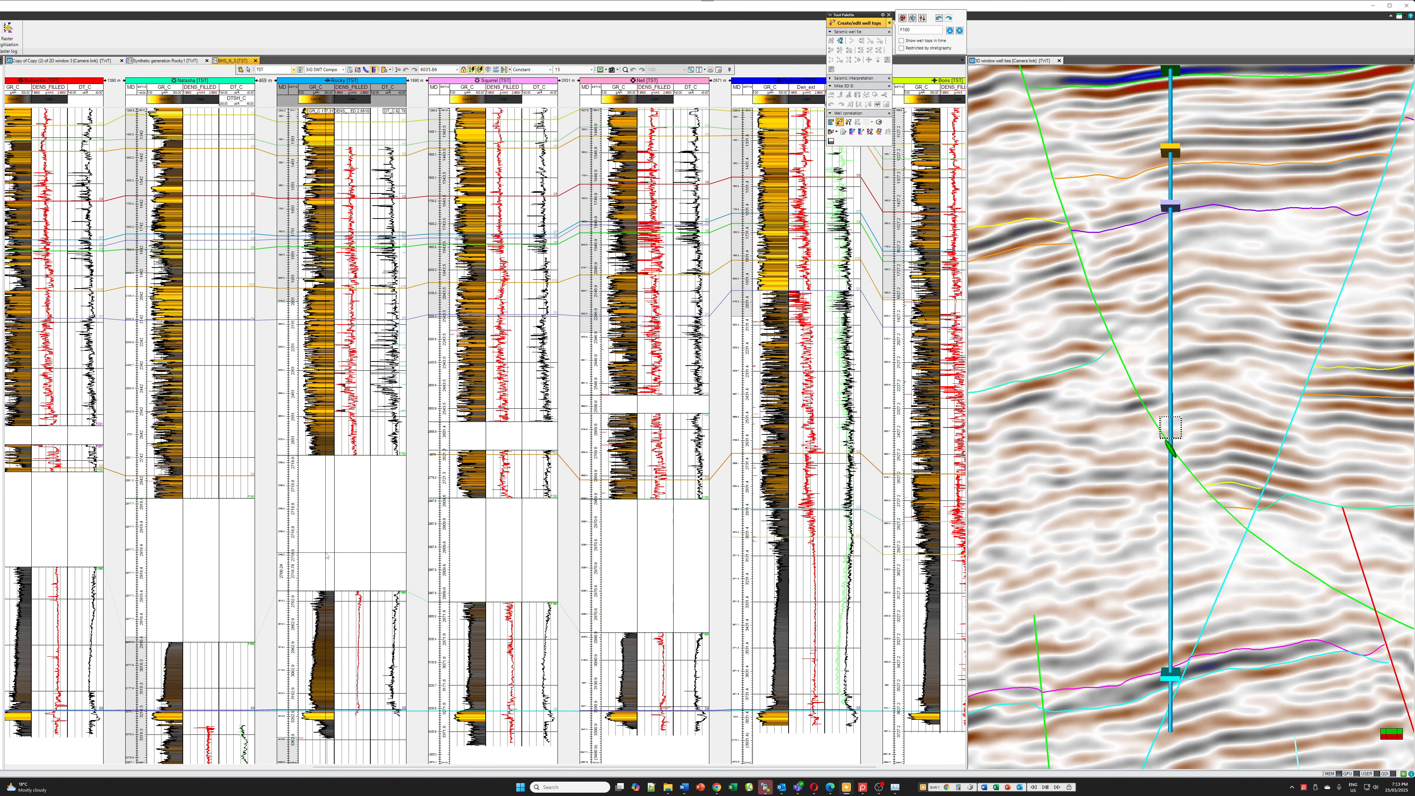